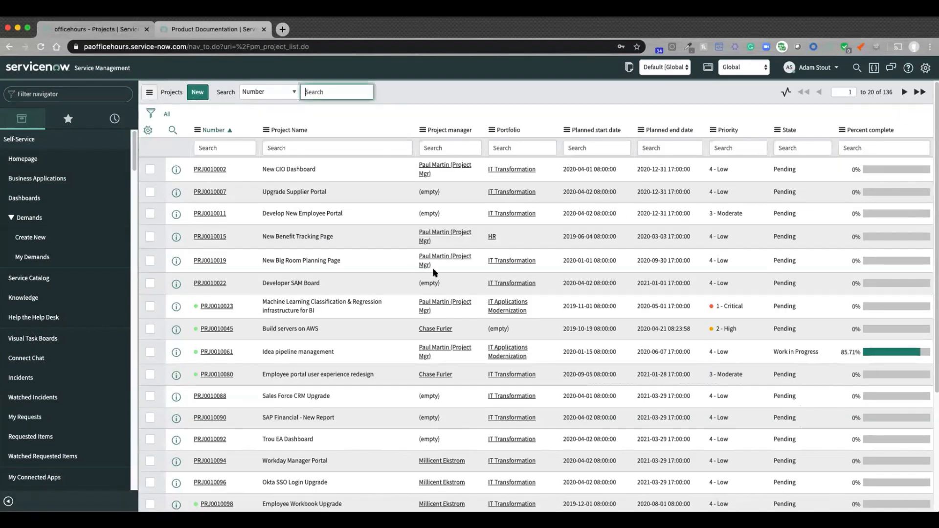
- Duplicate the Projects browser tab and open the project_status.list table in the copy
{"action": "right_click", "coordinate": [103, 29]}
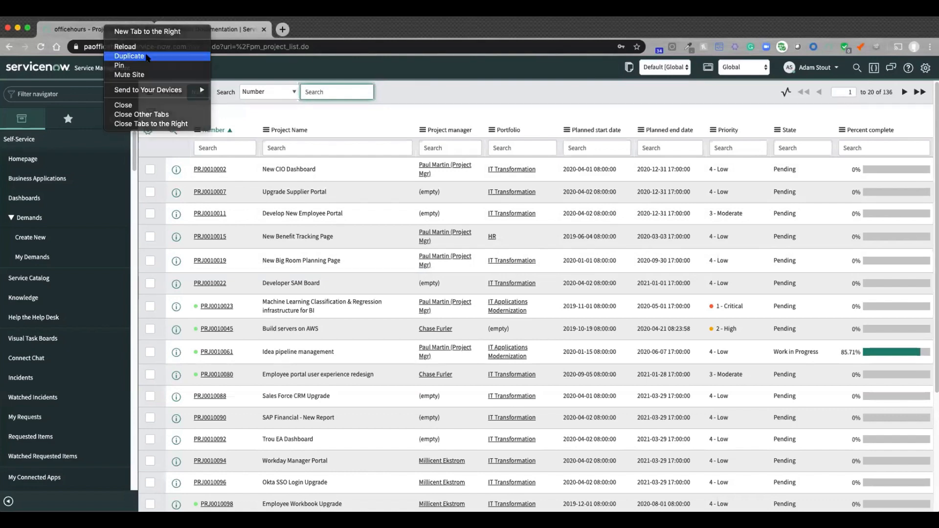
{"action": "left_click", "coordinate": [147, 56]}
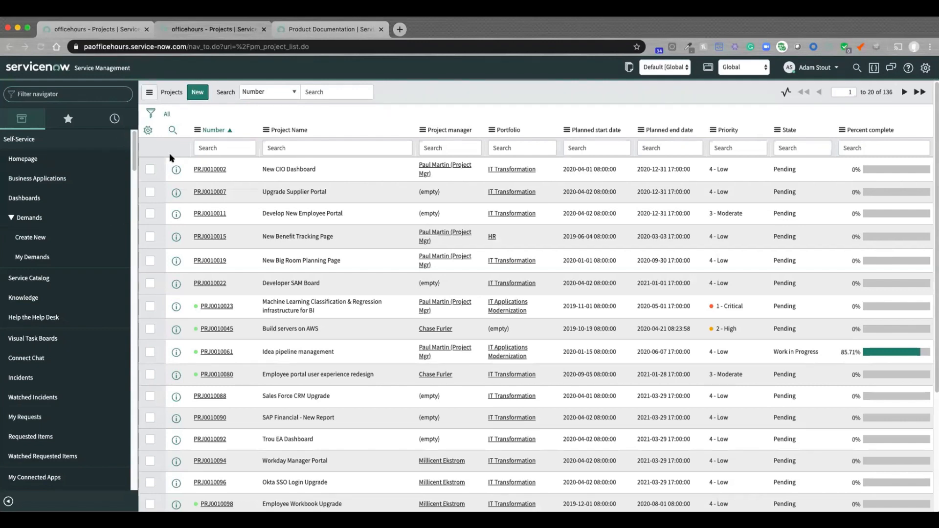
{"action": "left_click", "coordinate": [56, 93]}
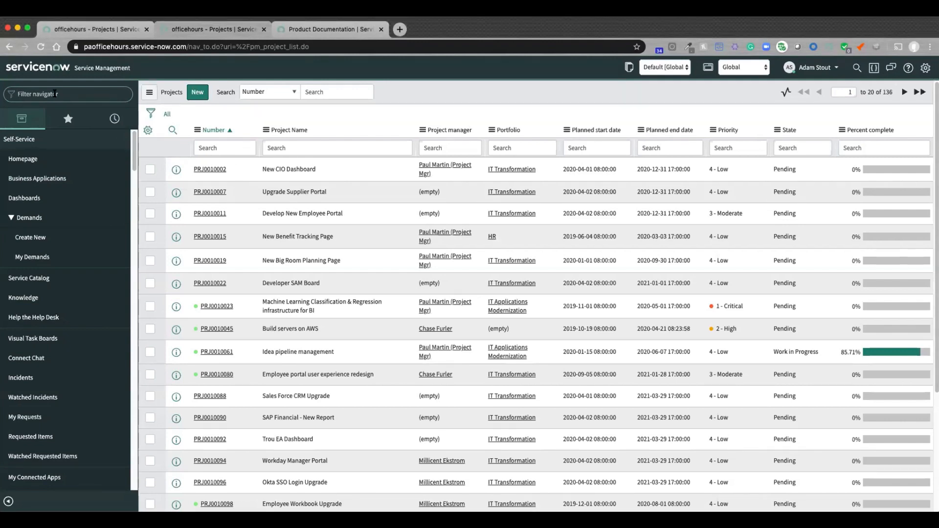
{"action": "type", "text": "projecT_status.list"}
{"action": "key", "text": "Return"}
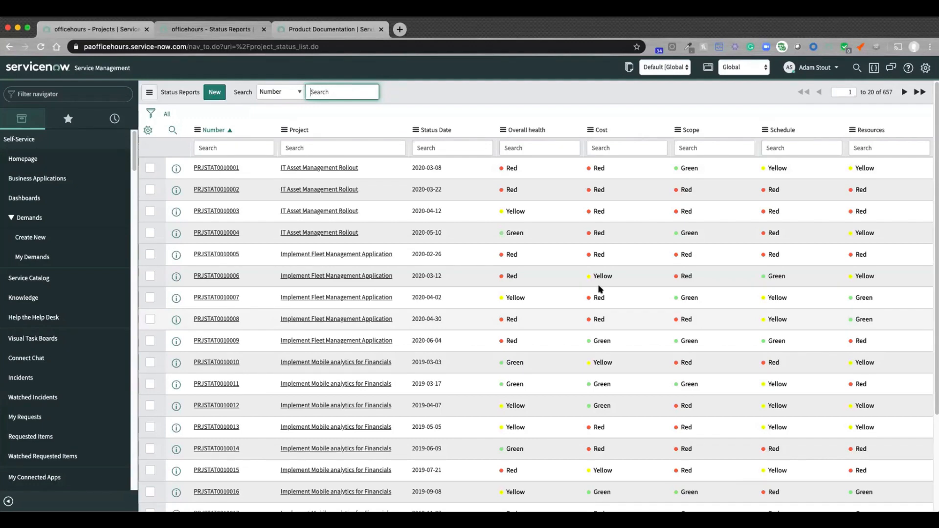
- Return to the Projects list and open the configuration of its underlying table
{"action": "left_click", "coordinate": [90, 29]}
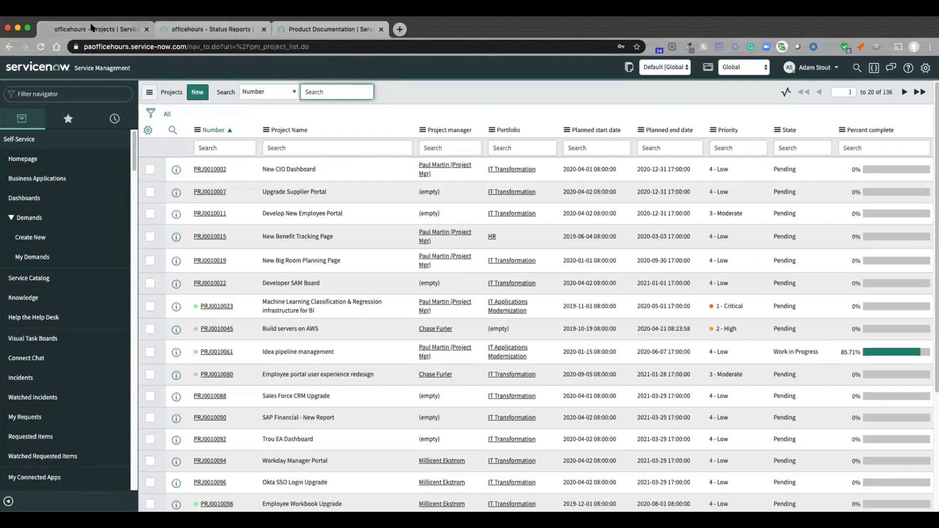
{"action": "right_click", "coordinate": [280, 130]}
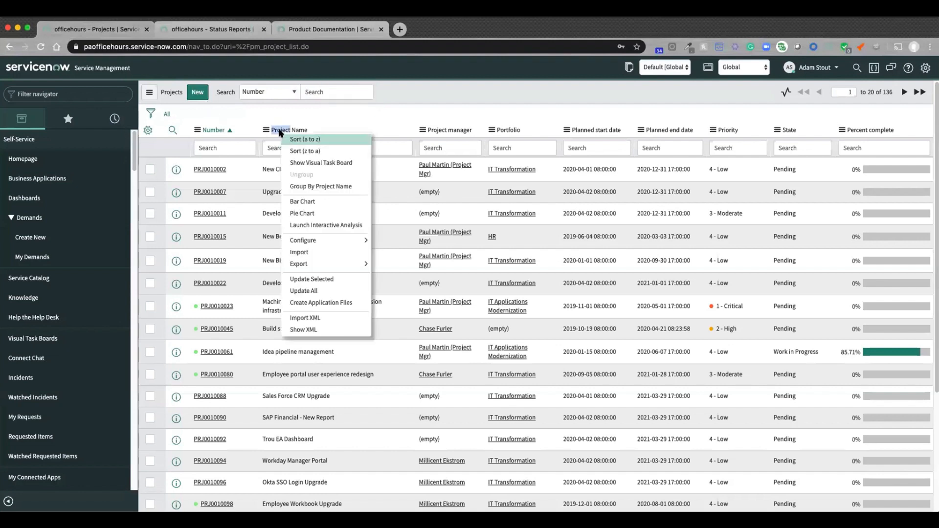
{"action": "mouse_move", "coordinate": [352, 240]}
{"action": "left_click", "coordinate": [398, 303]}
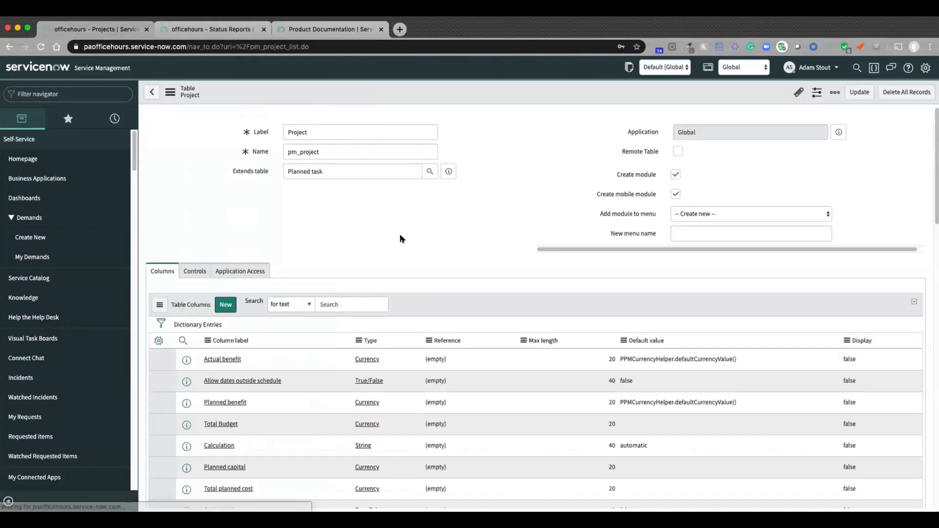
- Add a column labelled Latest Status Report with type Reference to the Project table
{"action": "scroll", "coordinate": [273, 354], "scroll_direction": "down", "scroll_amount": 10}
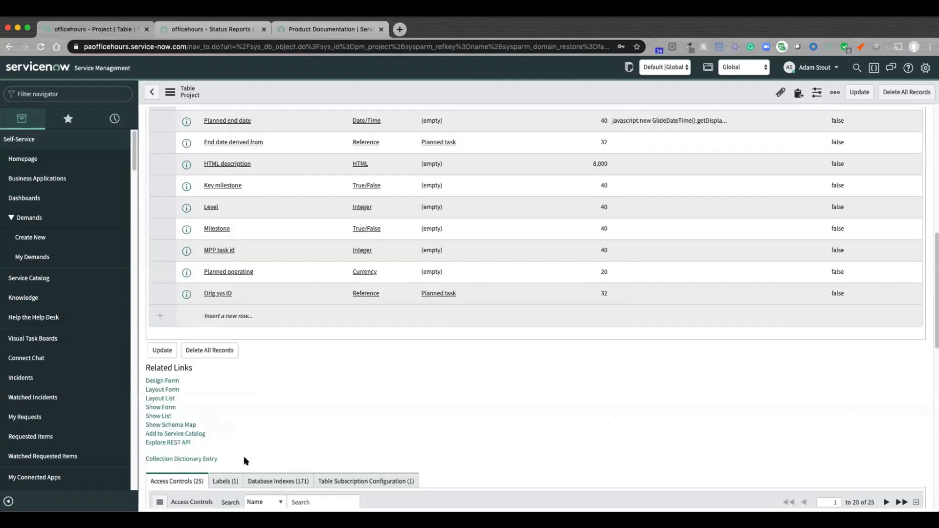
{"action": "double_click", "coordinate": [230, 316]}
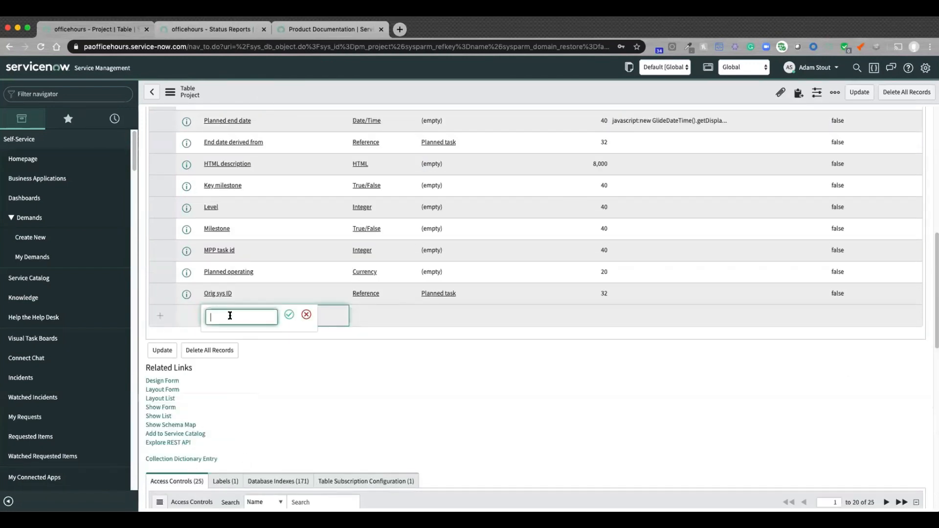
{"action": "type", "text": "Latest Status Report"}
{"action": "key", "text": "Tab"}
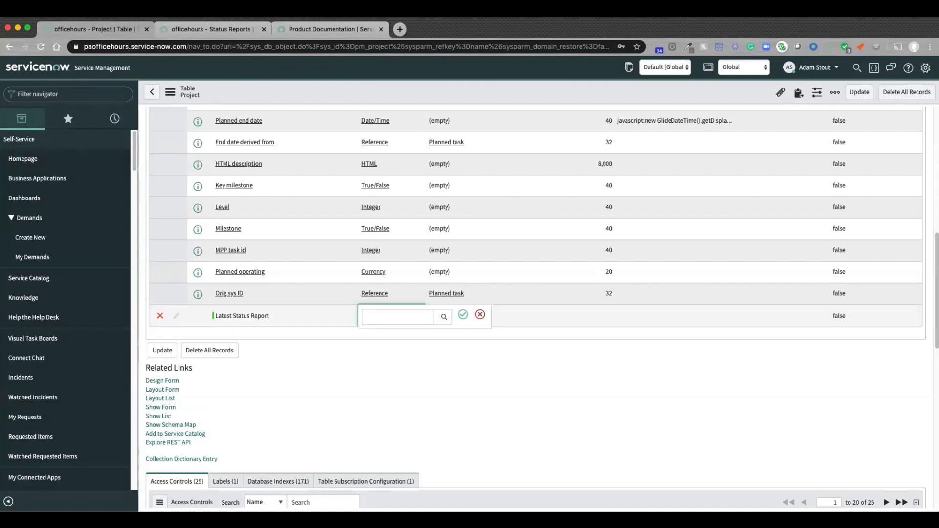
{"action": "type", "text": "refer"}
{"action": "key", "text": "Return"}
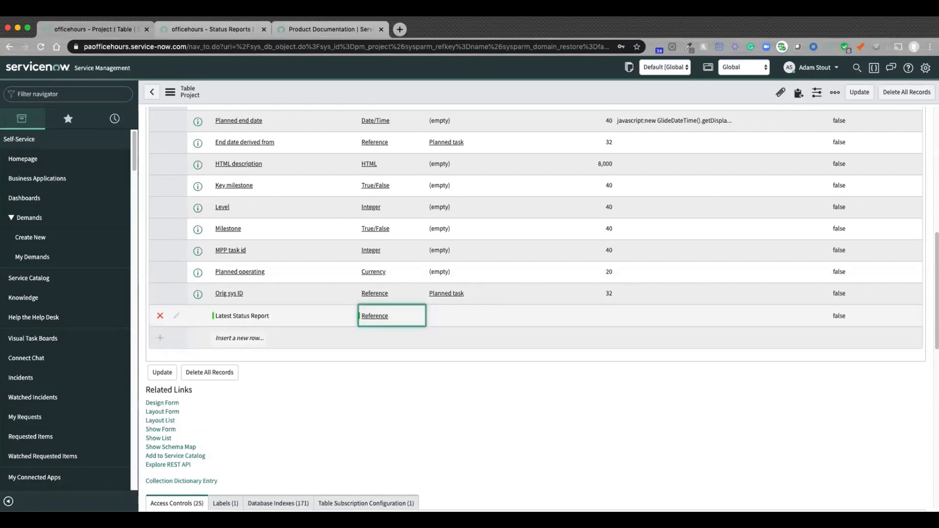
- Point the new column's reference to the Status Report table (project_status) and save the Project table
{"action": "key", "text": "Tab"}
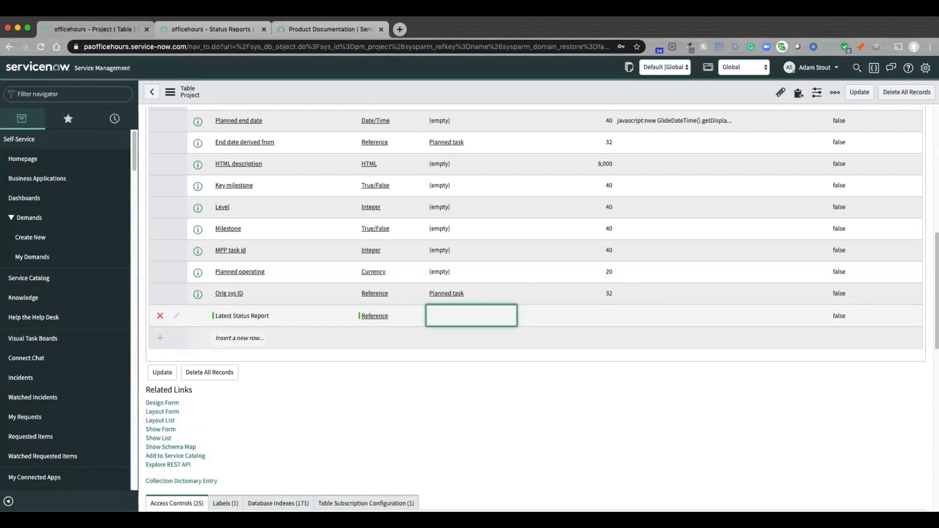
{"action": "double_click", "coordinate": [448, 311]}
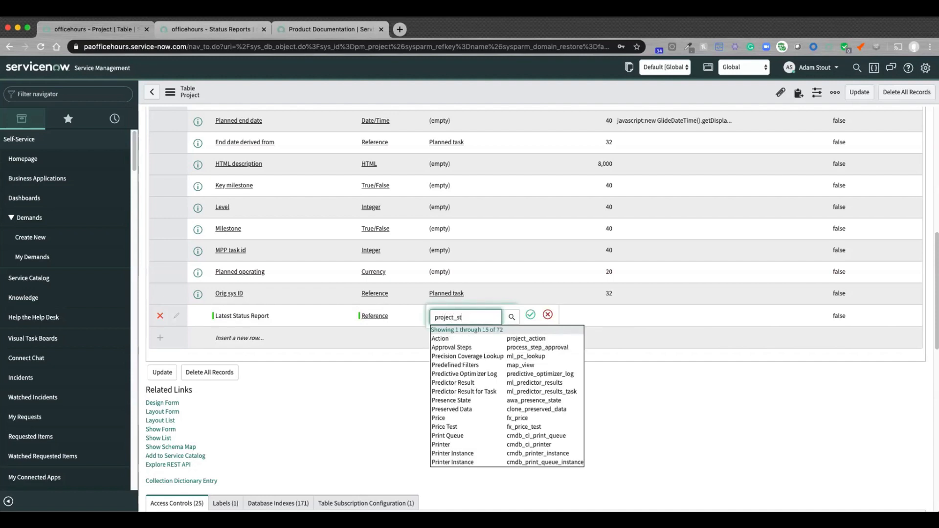
{"action": "key", "text": "Down"}
{"action": "key", "text": "Return"}
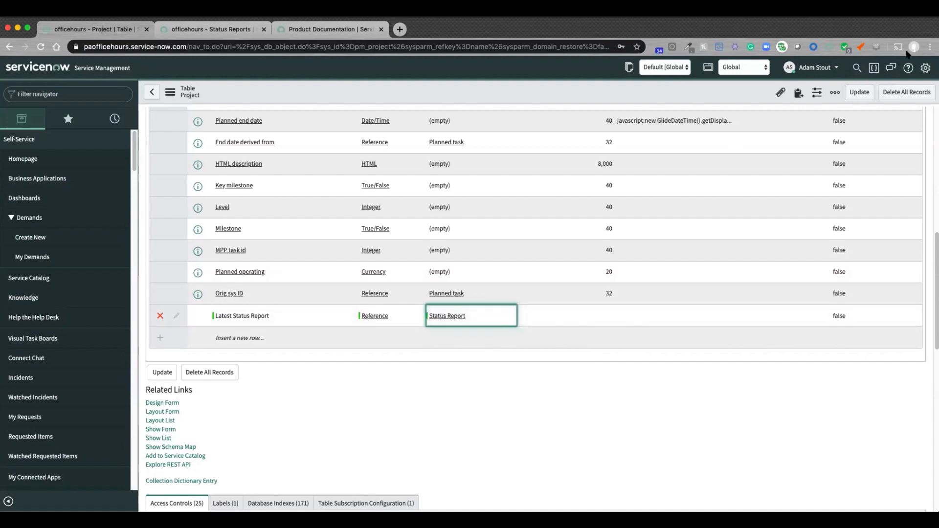
{"action": "left_click", "coordinate": [855, 92]}
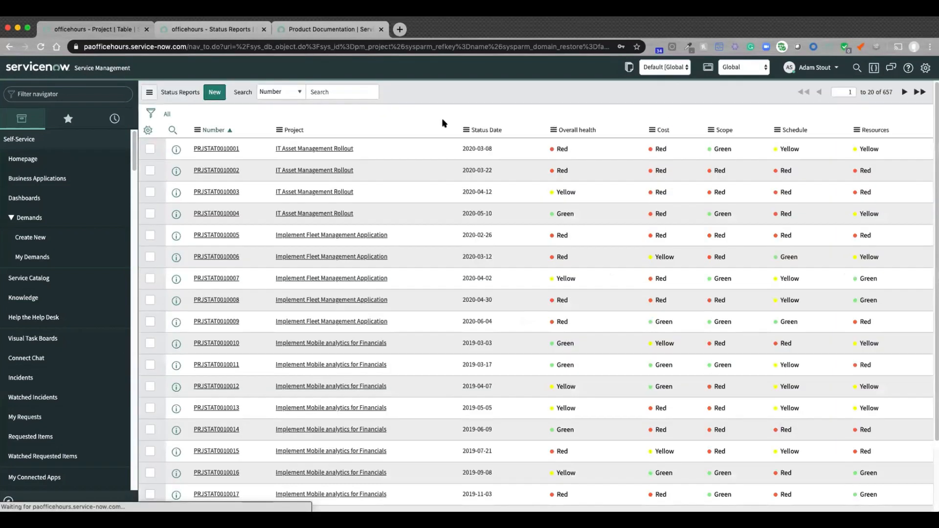
- Reopen the Projects list and personalize it to include the Latest Status Report column
{"action": "left_click", "coordinate": [112, 120]}
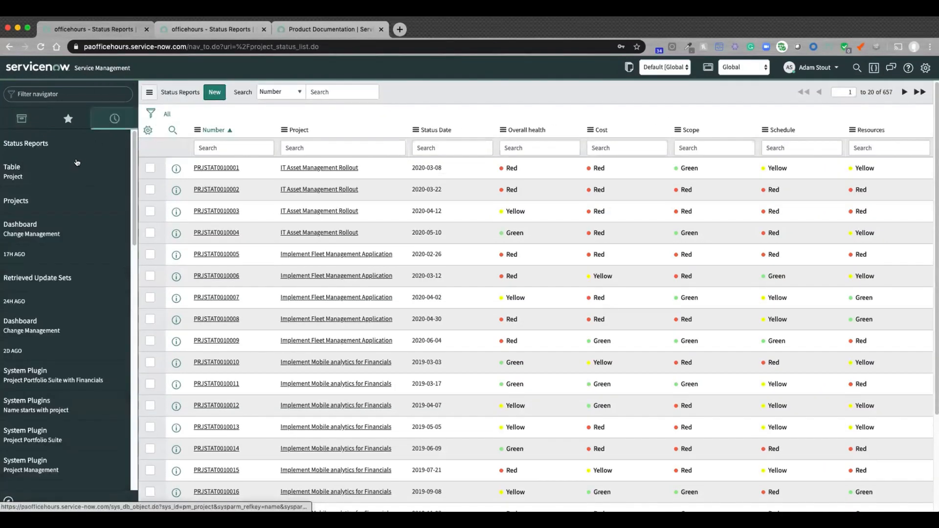
{"action": "left_click", "coordinate": [12, 203]}
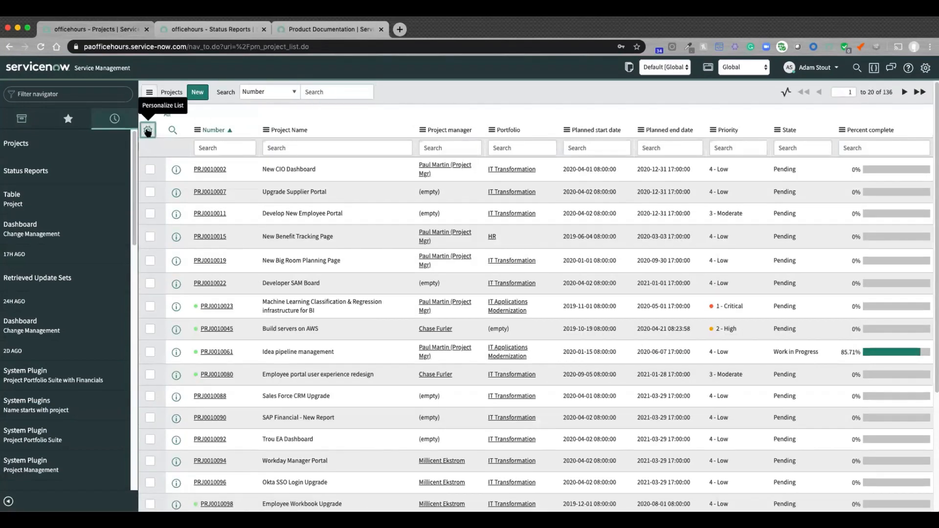
{"action": "left_click", "coordinate": [147, 130]}
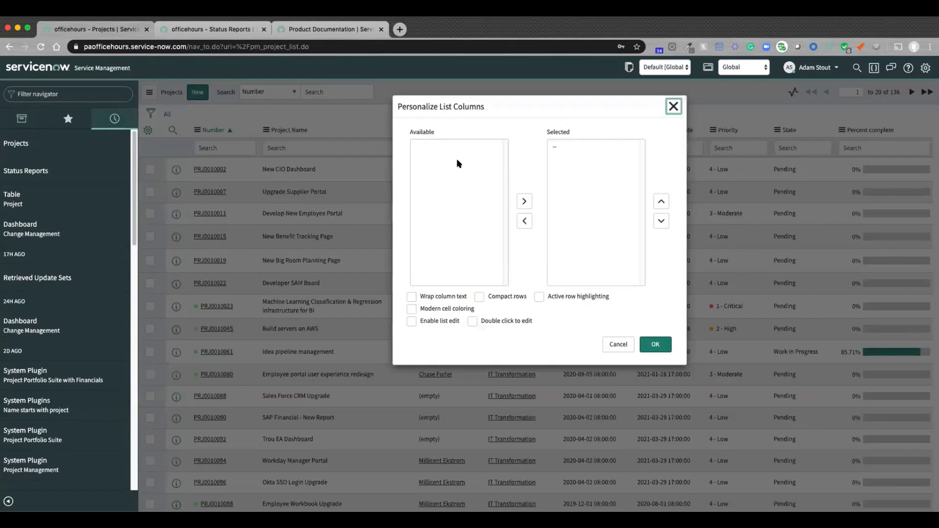
{"action": "left_click", "coordinate": [441, 224]}
{"action": "key", "text": "l"}
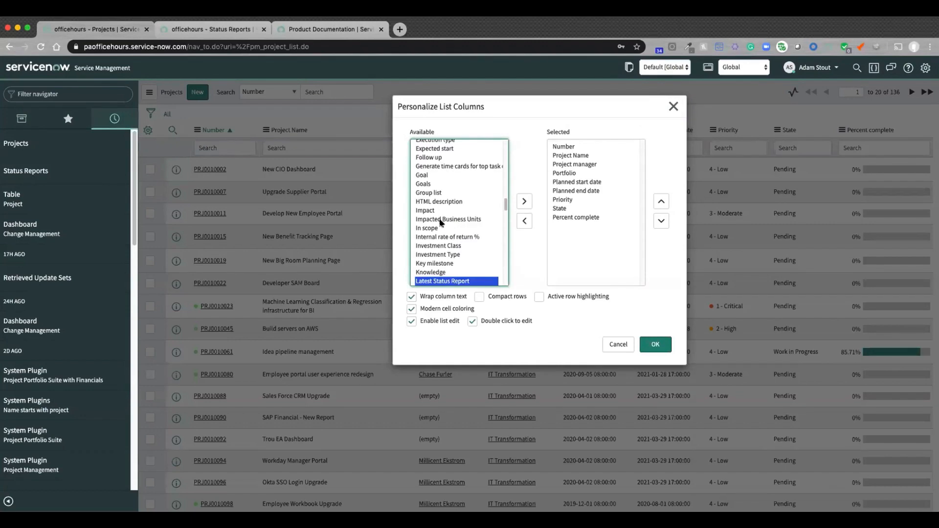
{"action": "left_click", "coordinate": [524, 201]}
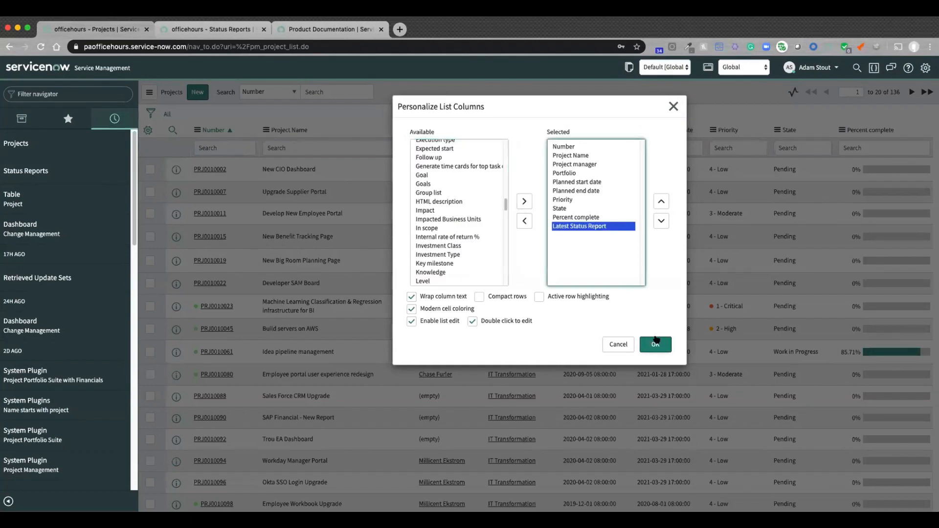
{"action": "left_click", "coordinate": [655, 344]}
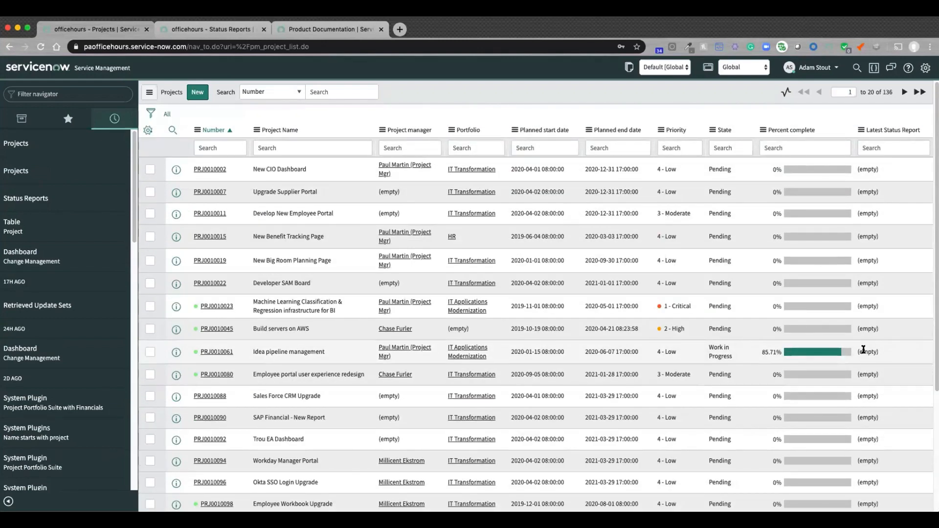
- From the Status Reports list, open the table's business rules and start a new rule
{"action": "left_click", "coordinate": [229, 30]}
{"action": "right_click", "coordinate": [302, 131]}
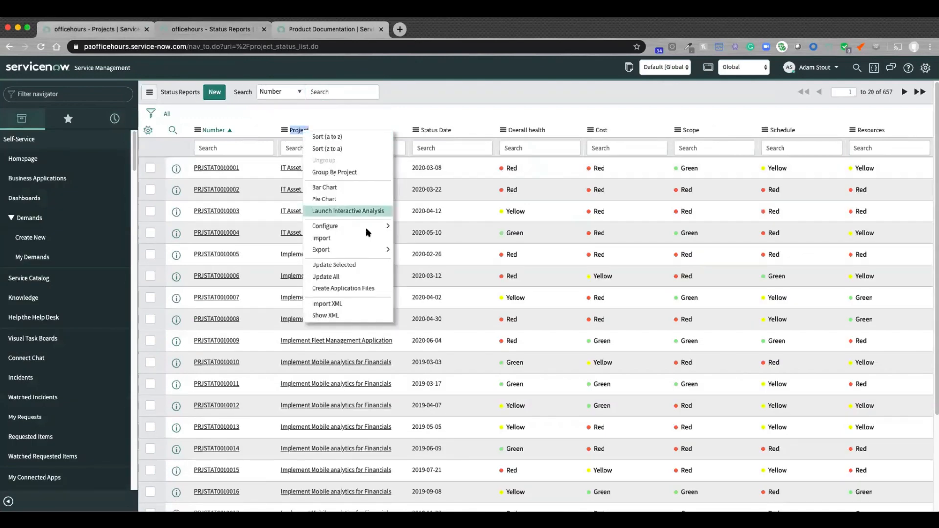
{"action": "mouse_move", "coordinate": [367, 226]}
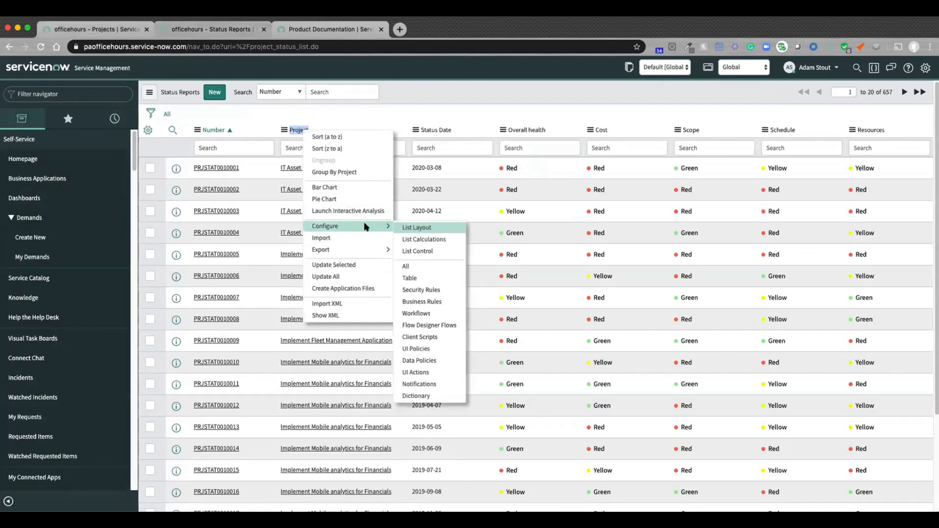
{"action": "left_click", "coordinate": [421, 302]}
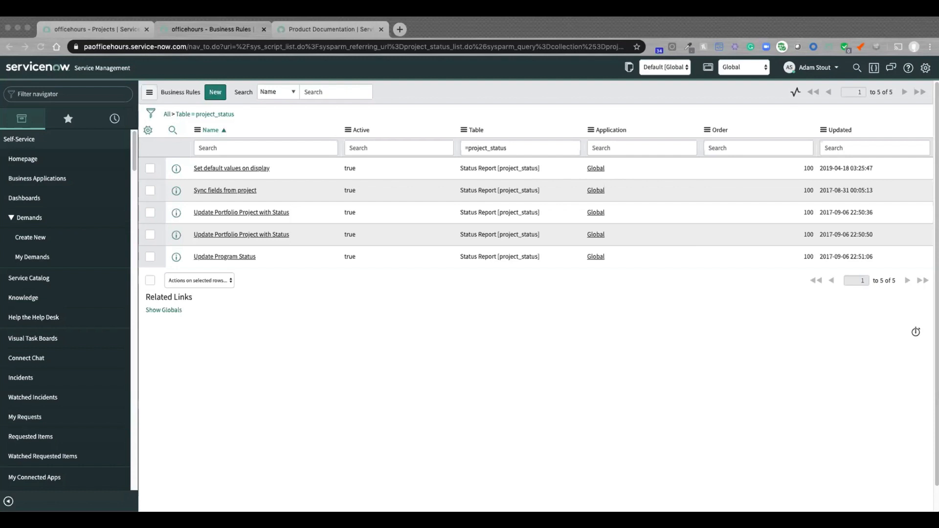
{"action": "left_click", "coordinate": [214, 93]}
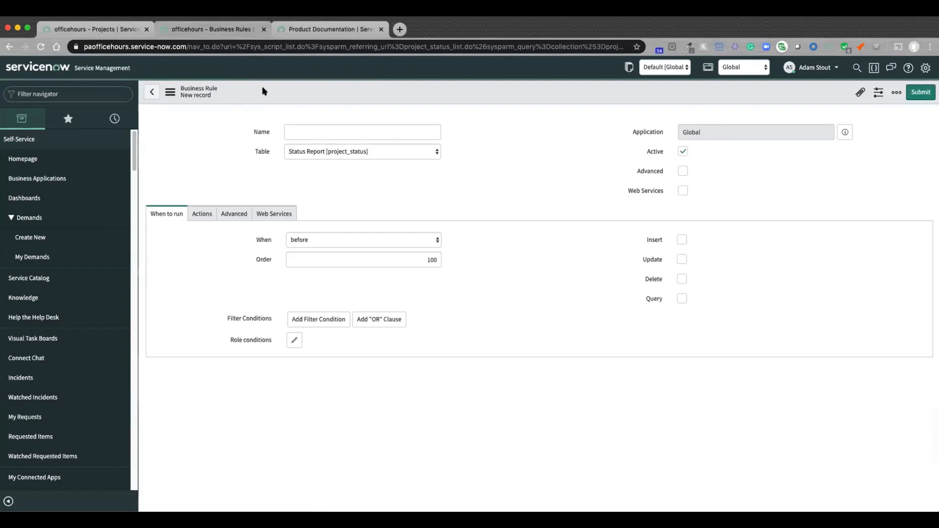
- Name the business rule Set Latest Status and enable its Advanced option
{"action": "left_click", "coordinate": [314, 127]}
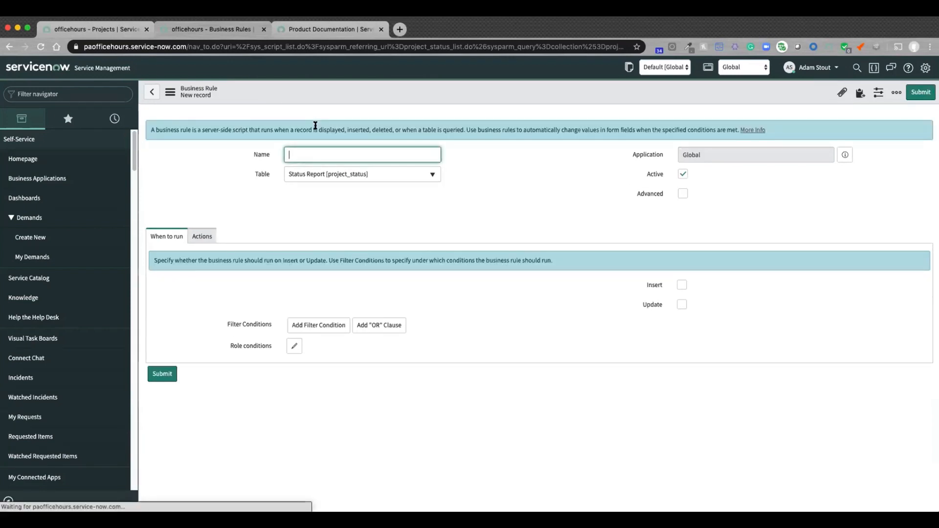
{"action": "type", "text": "Se"}
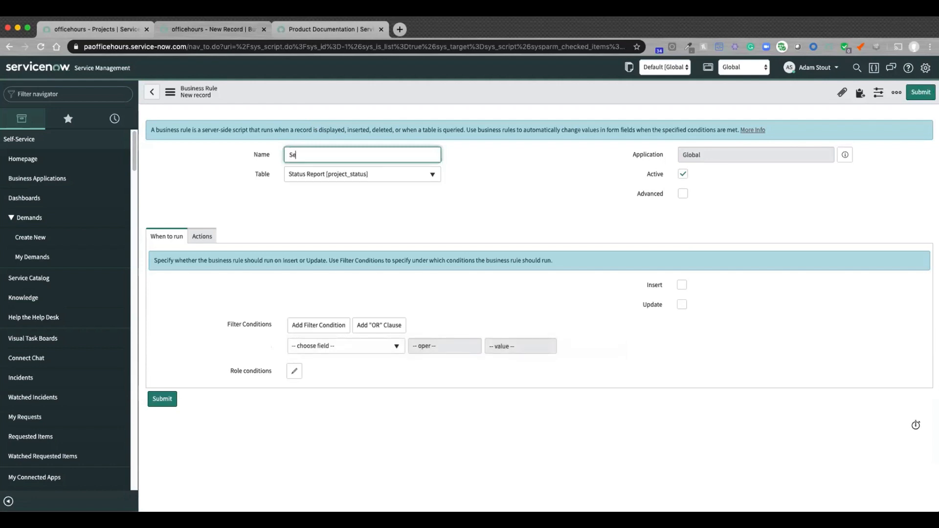
{"action": "type", "text": "t Latest Status"}
{"action": "left_click", "coordinate": [682, 194]}
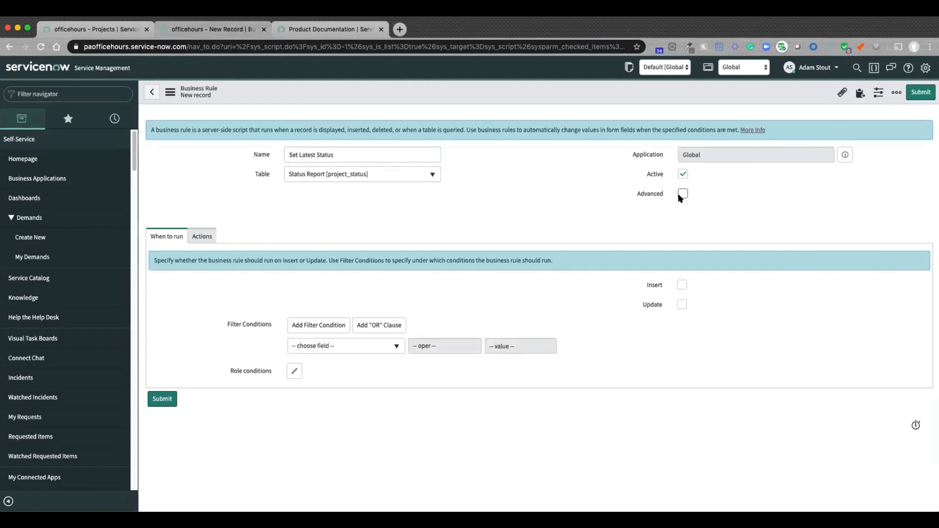
- Set the business rule to run on Insert, Update and Delete
{"action": "left_click", "coordinate": [682, 286]}
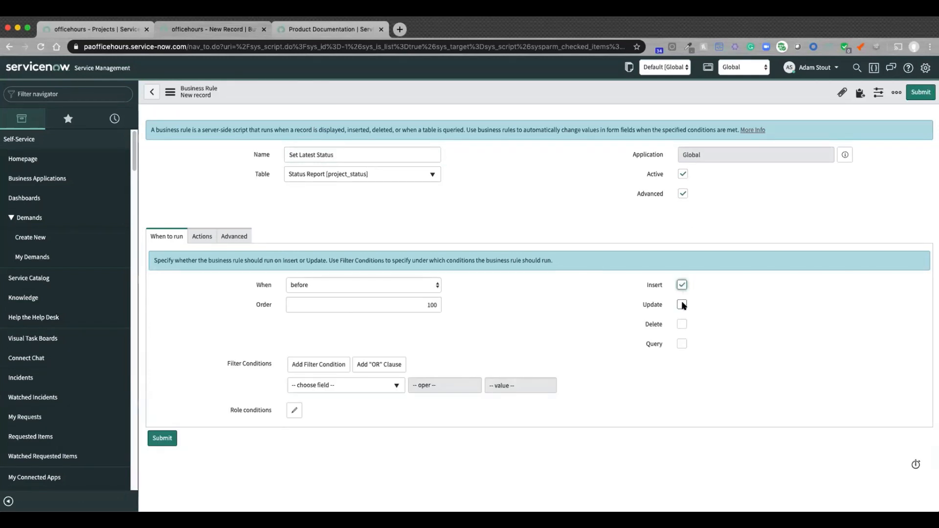
{"action": "left_click", "coordinate": [683, 305]}
{"action": "left_click", "coordinate": [682, 323]}
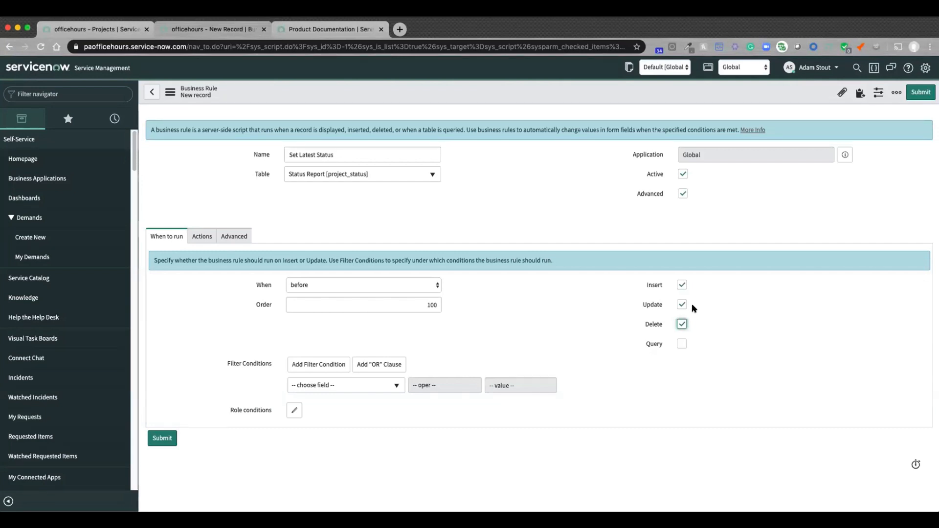
- Set the rule's filter condition to Project changes
{"action": "left_click", "coordinate": [382, 386]}
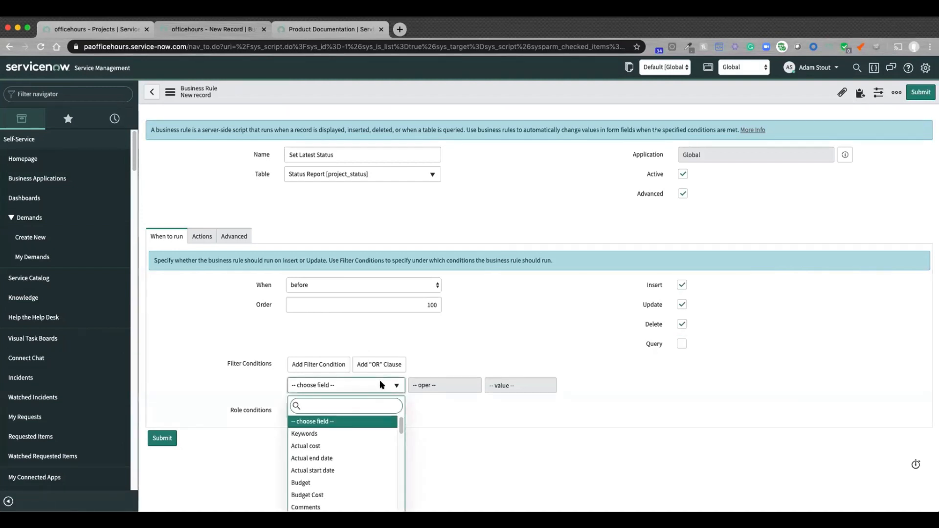
{"action": "type", "text": "proj"}
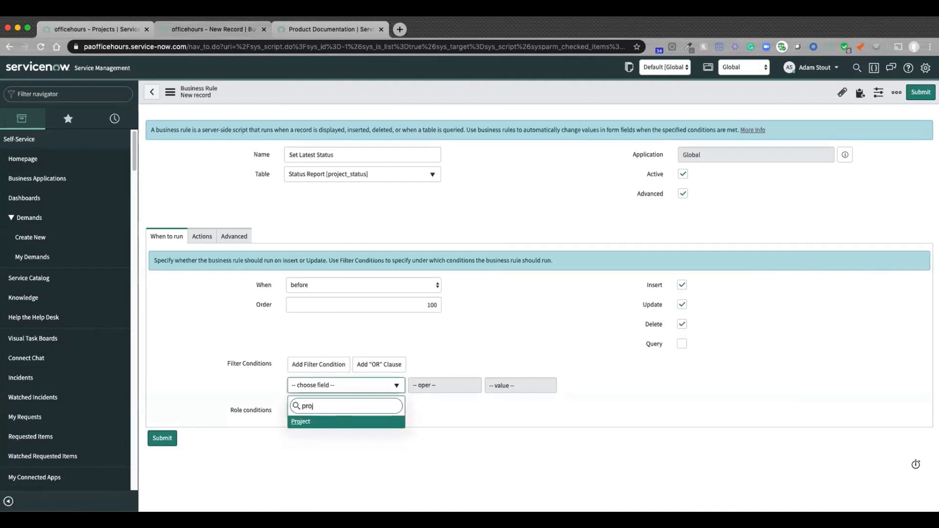
{"action": "key", "text": "Return"}
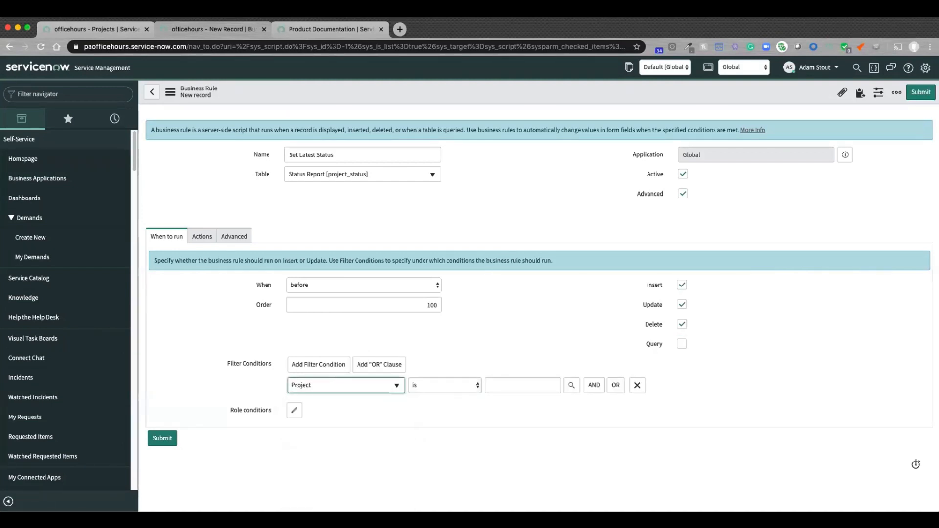
{"action": "left_click", "coordinate": [465, 387]}
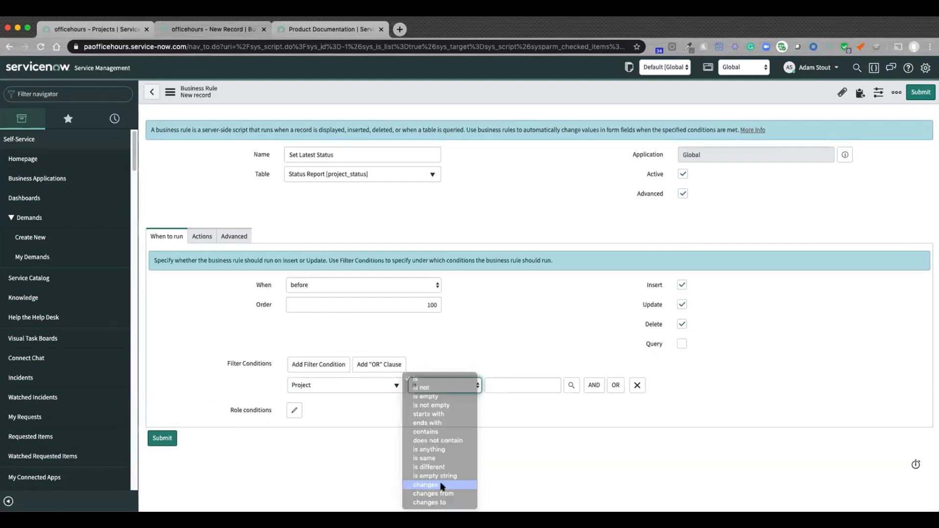
{"action": "left_click", "coordinate": [442, 485]}
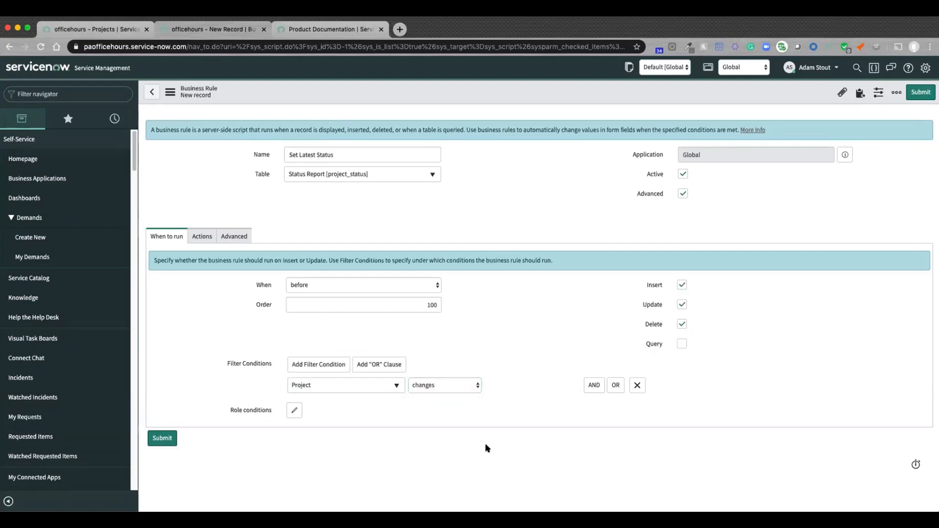
- Add an OR filter condition for Status Date changes and set the business rule to run after the record operation
{"action": "left_click", "coordinate": [590, 388]}
{"action": "left_click", "coordinate": [608, 420]}
{"action": "left_click", "coordinate": [615, 385]}
{"action": "left_click", "coordinate": [363, 408]}
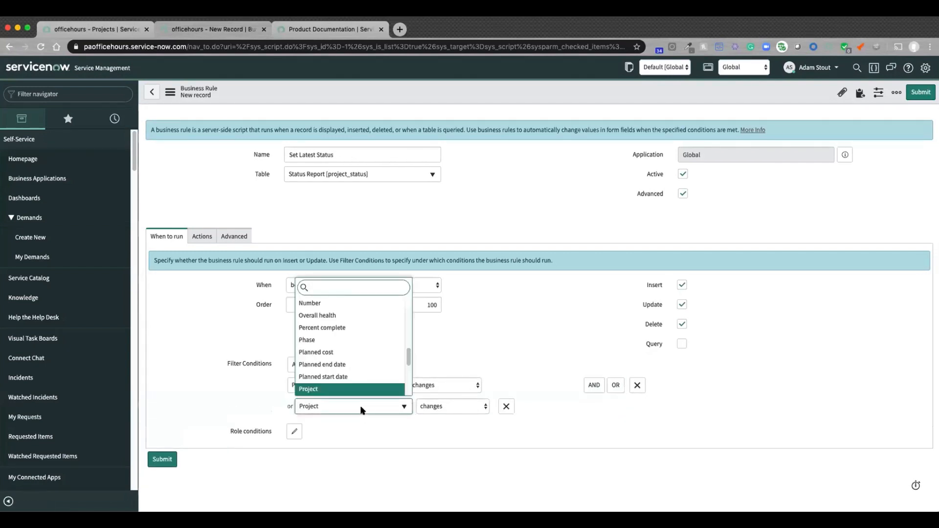
{"action": "type", "text": "date"}
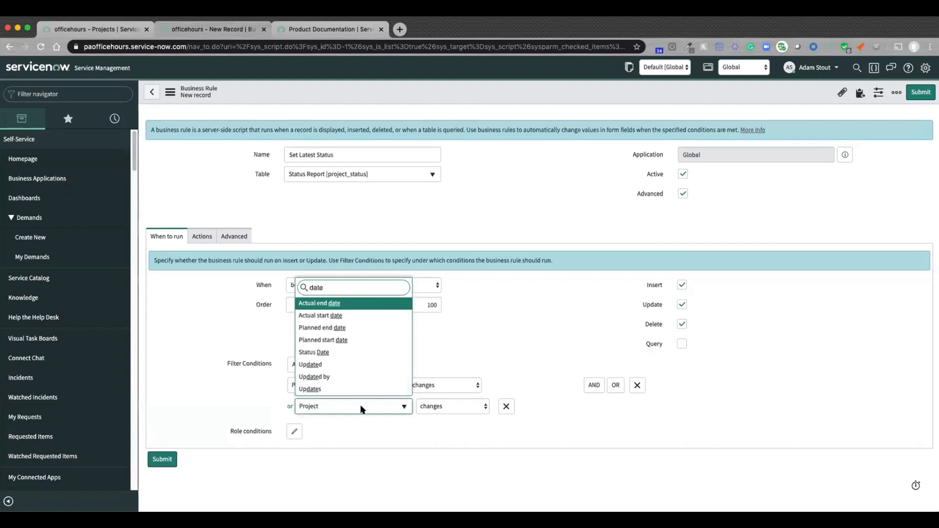
{"action": "left_click", "coordinate": [334, 353]}
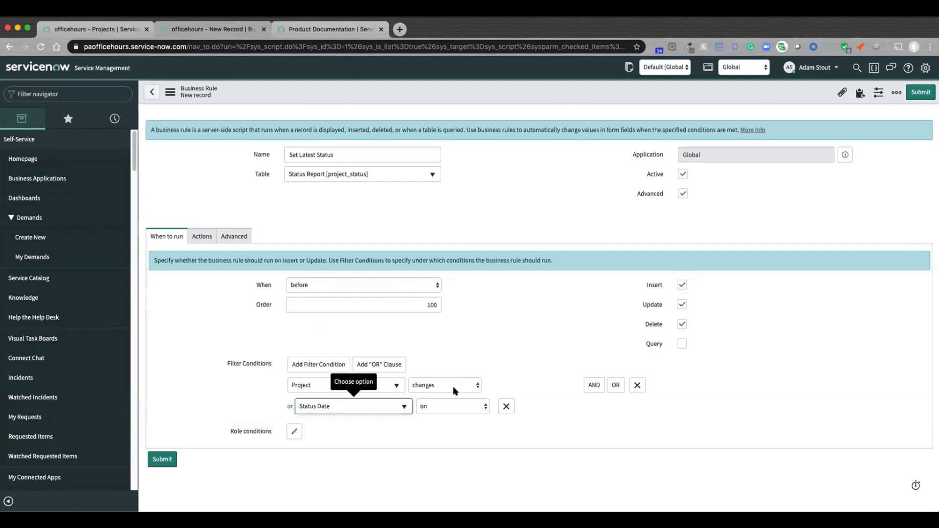
{"action": "left_click", "coordinate": [459, 408]}
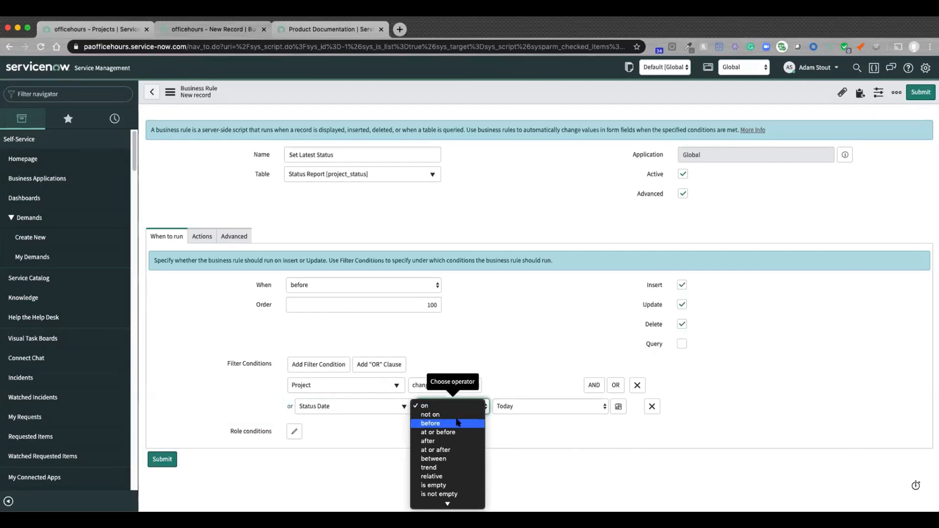
{"action": "scroll", "coordinate": [458, 424], "scroll_direction": "down", "scroll_amount": 3}
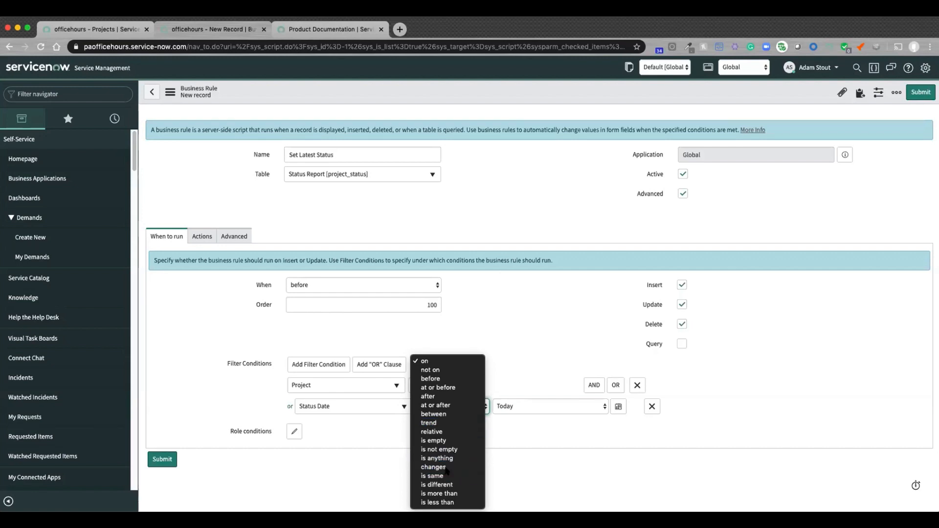
{"action": "left_click", "coordinate": [446, 470]}
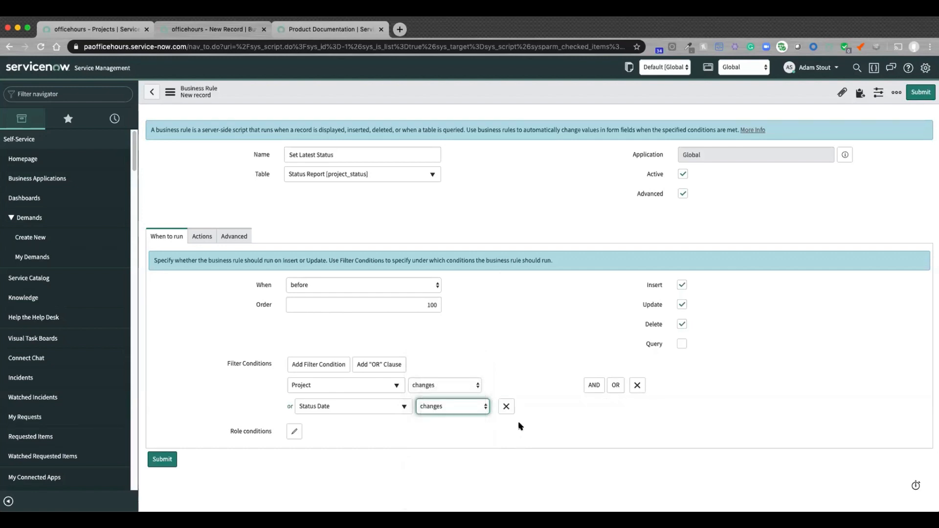
{"action": "left_click", "coordinate": [319, 286]}
{"action": "left_click", "coordinate": [323, 294]}
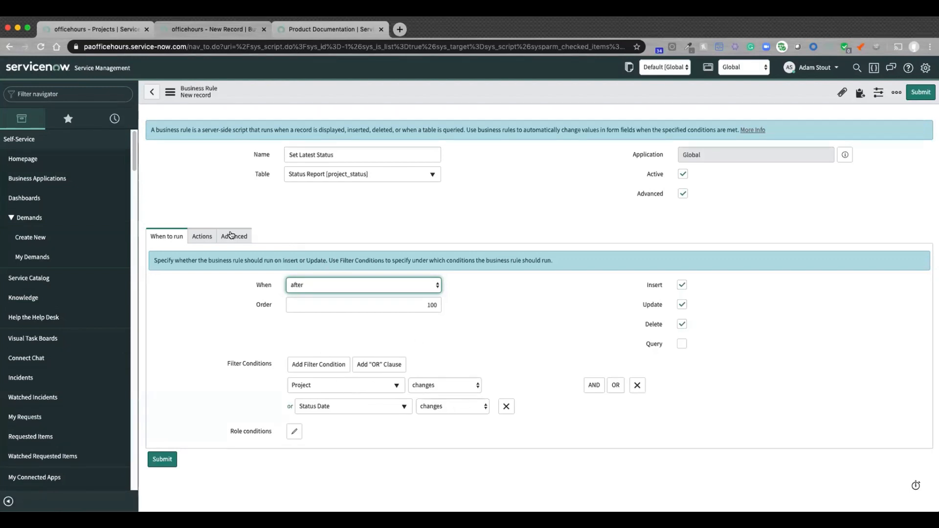
- Replace the rule's default script with the copied code containing the getLatestStatusReport and setLatestStatusReport functions
{"action": "left_click", "coordinate": [234, 237]}
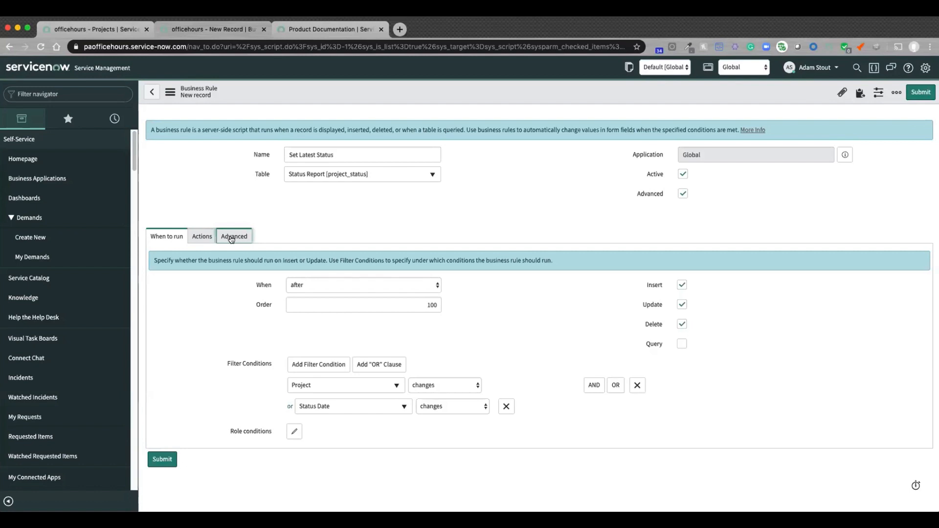
{"action": "left_click", "coordinate": [232, 237]}
{"action": "left_click", "coordinate": [413, 322]}
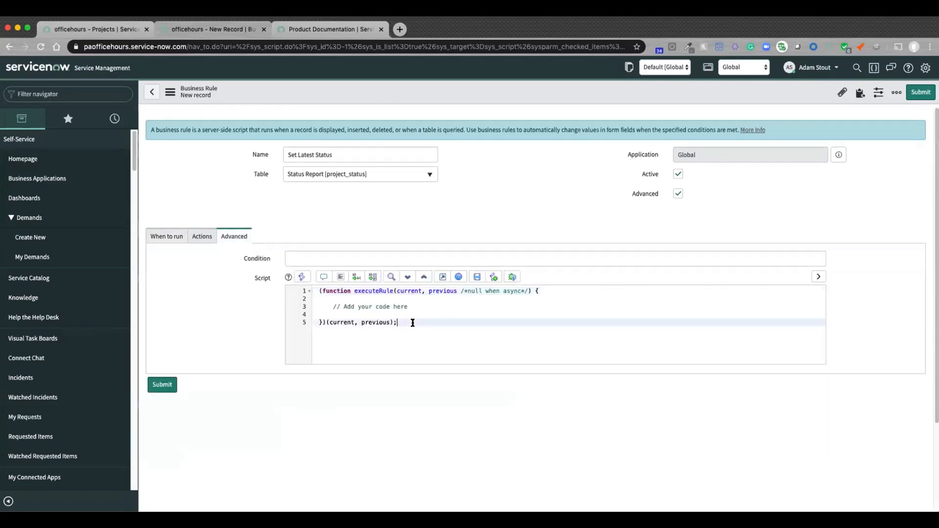
{"action": "key", "text": "ctrl+a"}
{"action": "key", "text": "ctrl+v"}
{"action": "scroll", "coordinate": [477, 391], "scroll_direction": "up", "scroll_amount": 6}
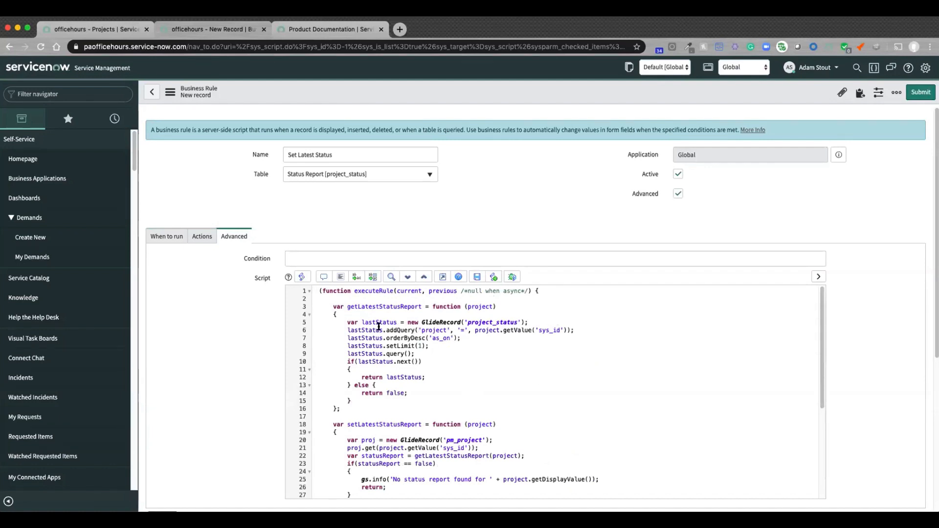
- Examine the script's latest status query, its return values, the lines that turn off auditing, and the closing function calls
{"action": "left_click_drag", "start_coordinate": [341, 319], "coordinate": [413, 362]}
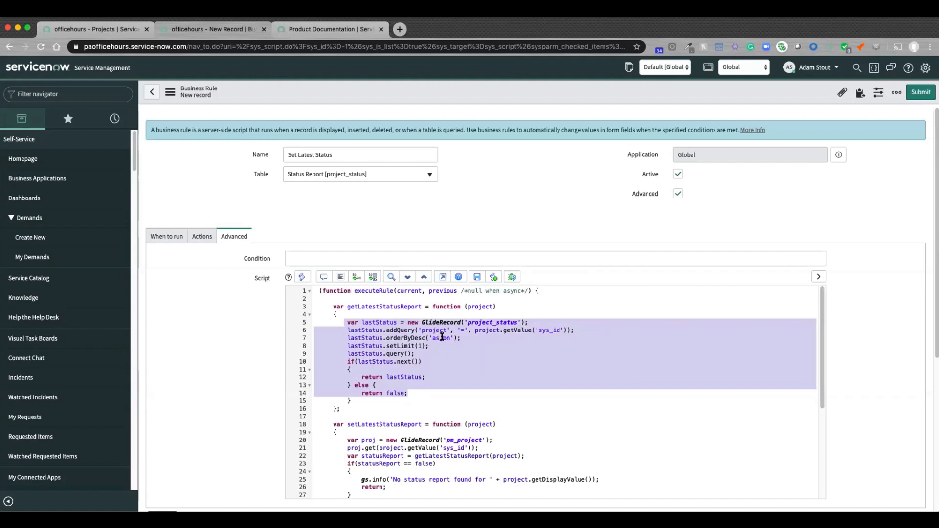
{"action": "left_click", "coordinate": [427, 346]}
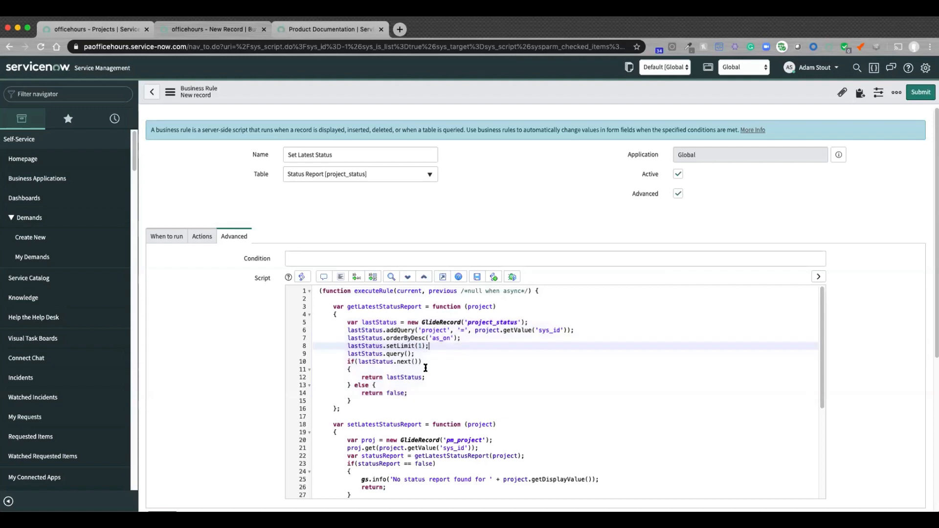
{"action": "left_click", "coordinate": [409, 376]}
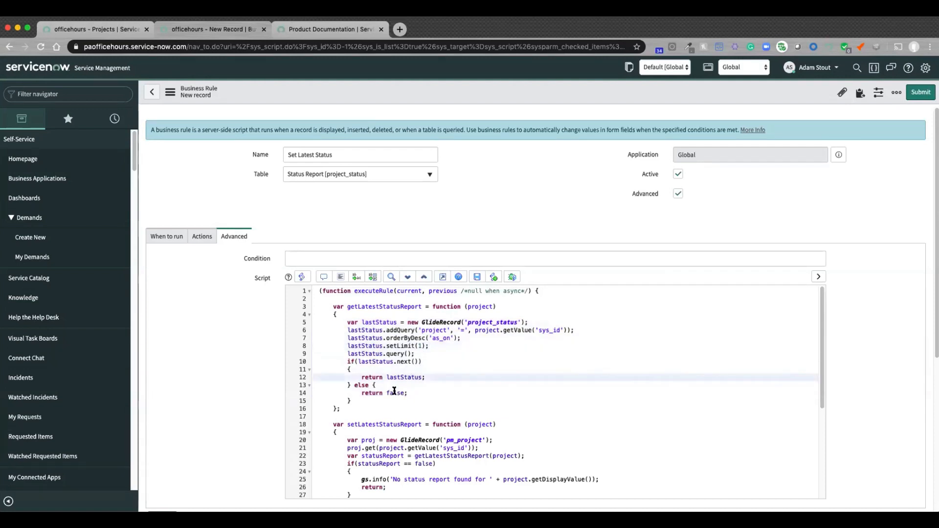
{"action": "left_click", "coordinate": [404, 393]}
{"action": "left_click", "coordinate": [405, 377]}
{"action": "double_click", "coordinate": [405, 377]}
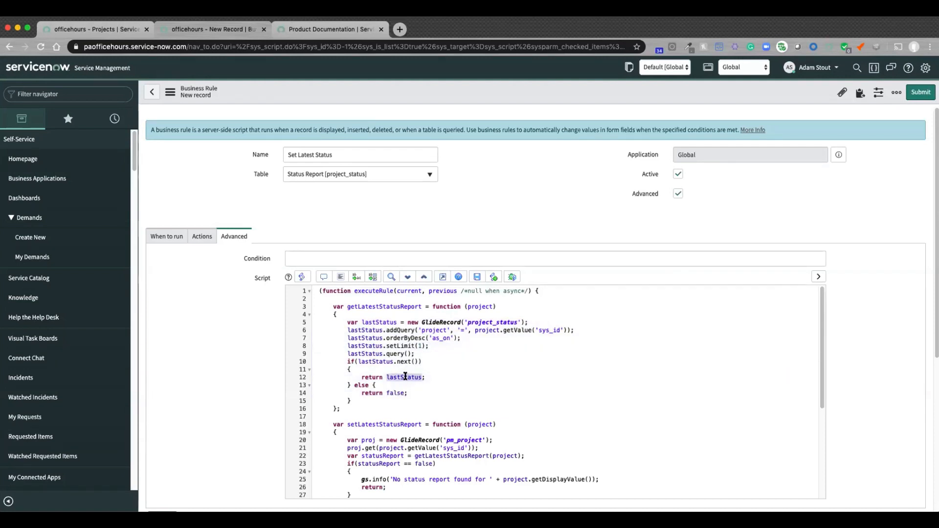
{"action": "scroll", "coordinate": [411, 369], "scroll_direction": "down", "scroll_amount": 5}
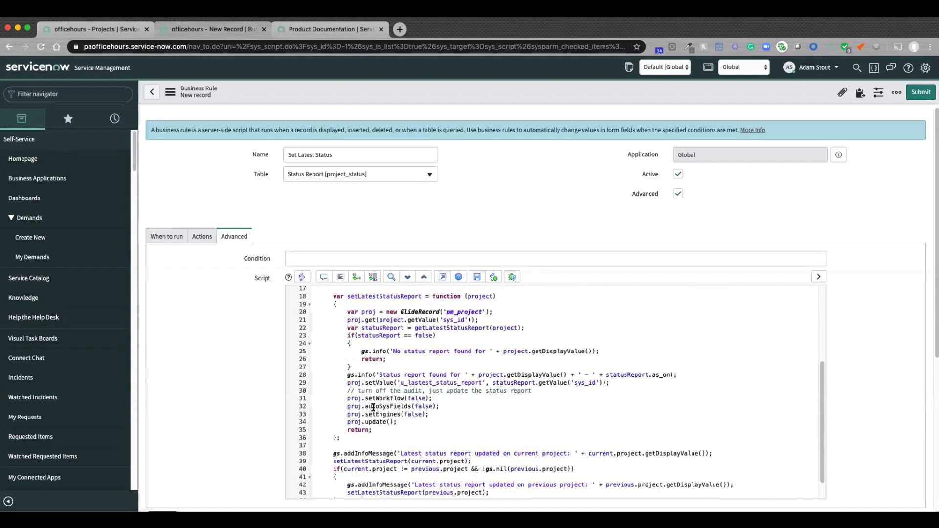
{"action": "left_click_drag", "start_coordinate": [429, 414], "coordinate": [288, 400]}
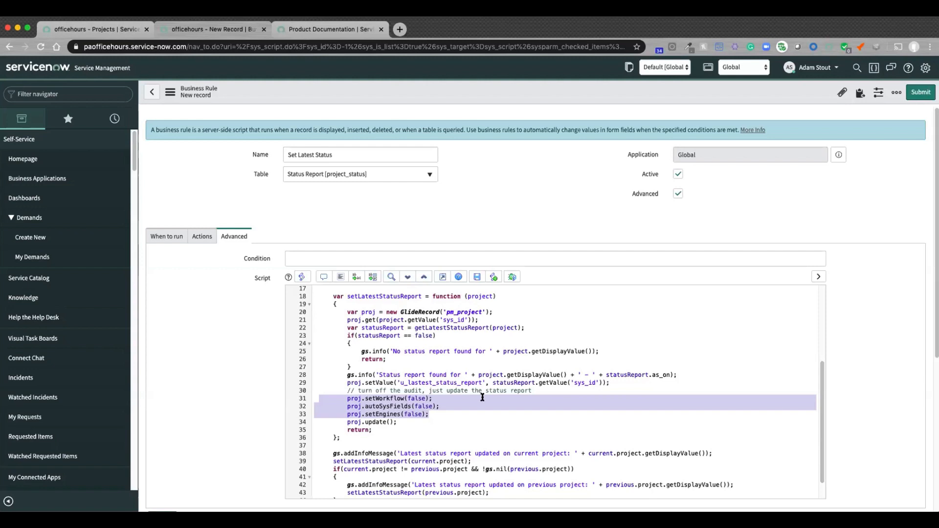
{"action": "scroll", "coordinate": [477, 397], "scroll_direction": "down", "scroll_amount": 3}
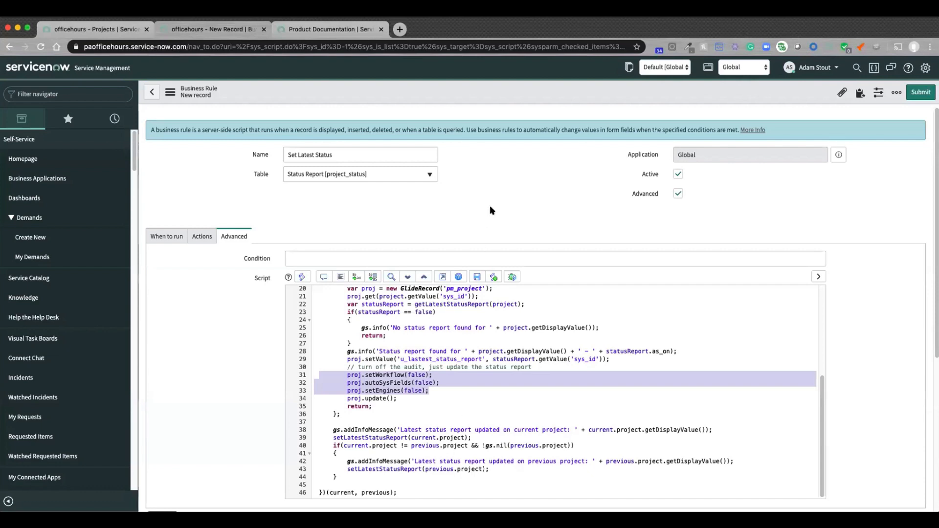
- Save the business rule and open the Idea pipeline management project from the Projects list in the other browser tab
{"action": "right_click", "coordinate": [520, 93]}
{"action": "left_click", "coordinate": [522, 95]}
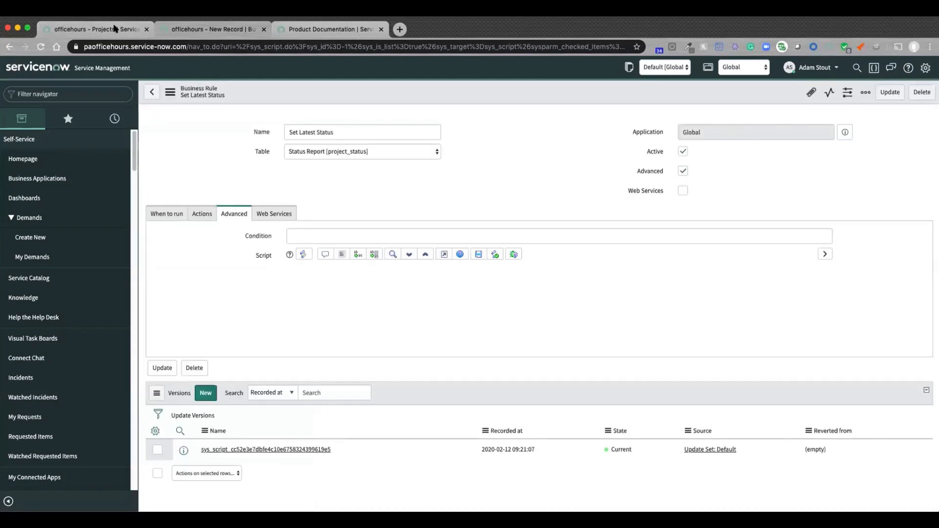
{"action": "left_click", "coordinate": [115, 30]}
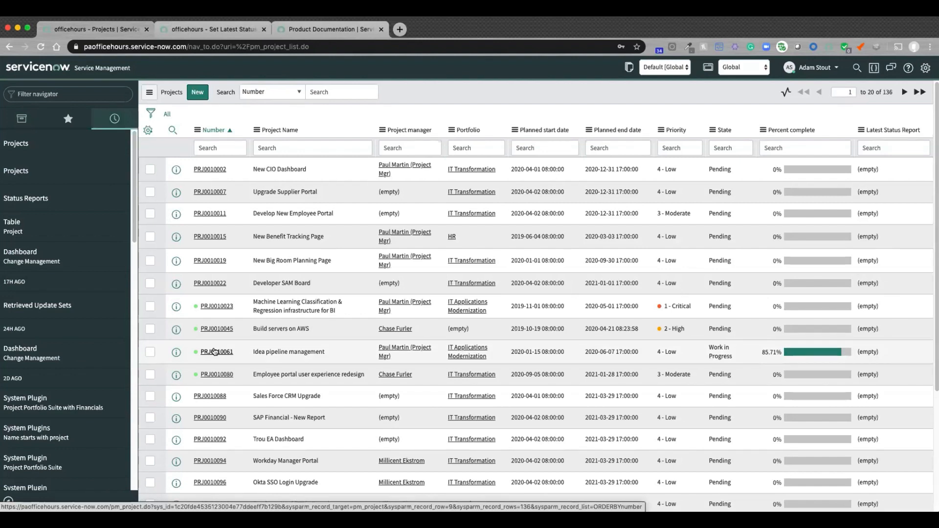
{"action": "left_click", "coordinate": [215, 352]}
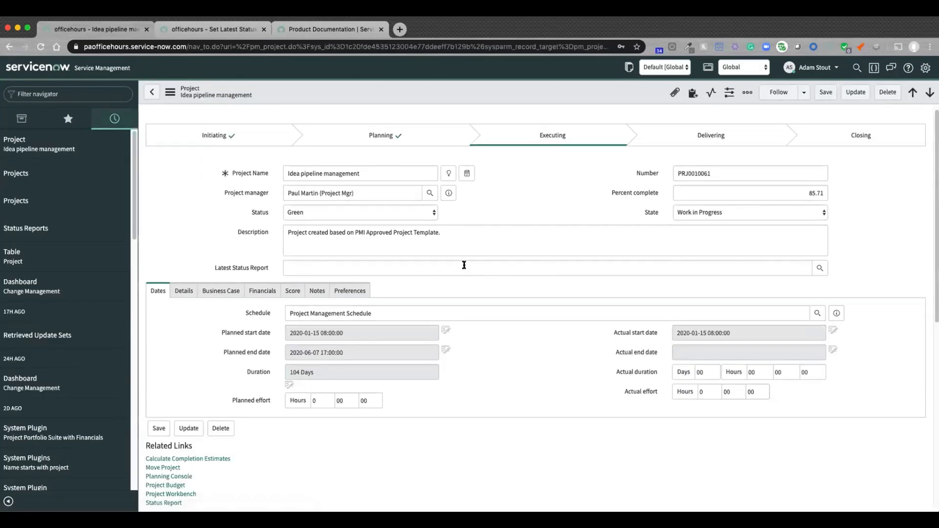
- Create a status report for the Idea pipeline management project with the executive summary "Looks good." and submit it
{"action": "left_click", "coordinate": [464, 265]}
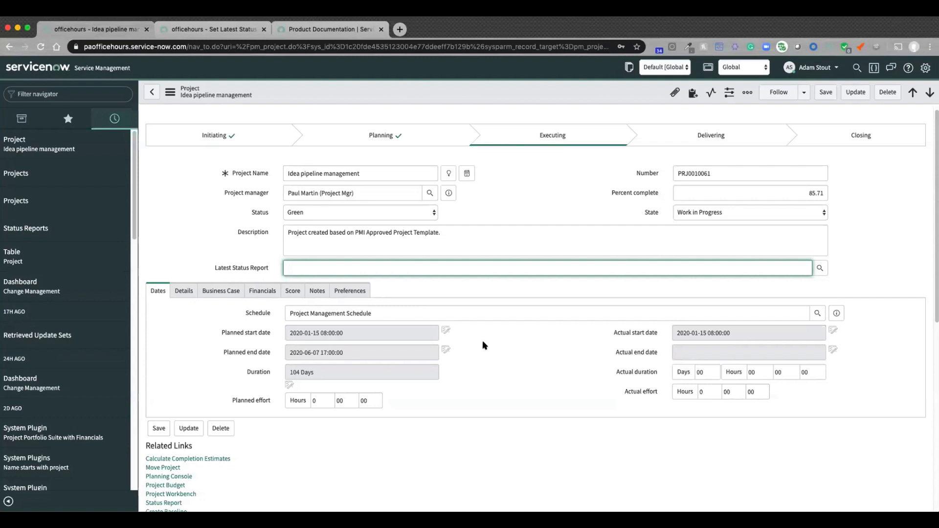
{"action": "scroll", "coordinate": [487, 346], "scroll_direction": "down", "scroll_amount": 5}
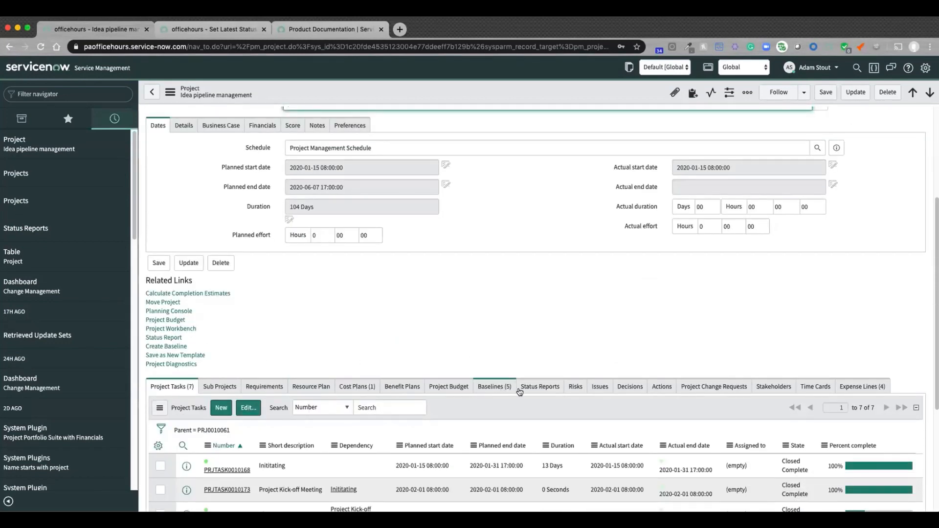
{"action": "left_click", "coordinate": [538, 387]}
{"action": "left_click", "coordinate": [225, 408]}
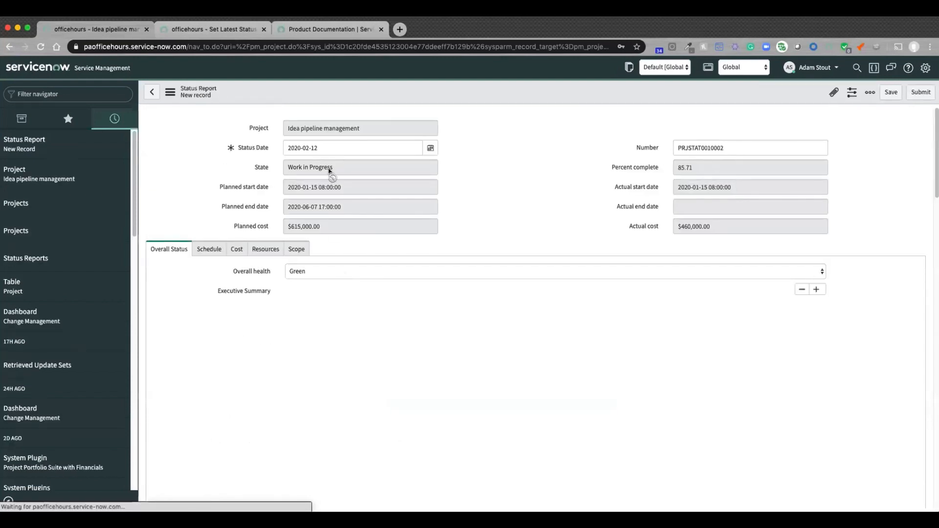
{"action": "left_click", "coordinate": [323, 358]}
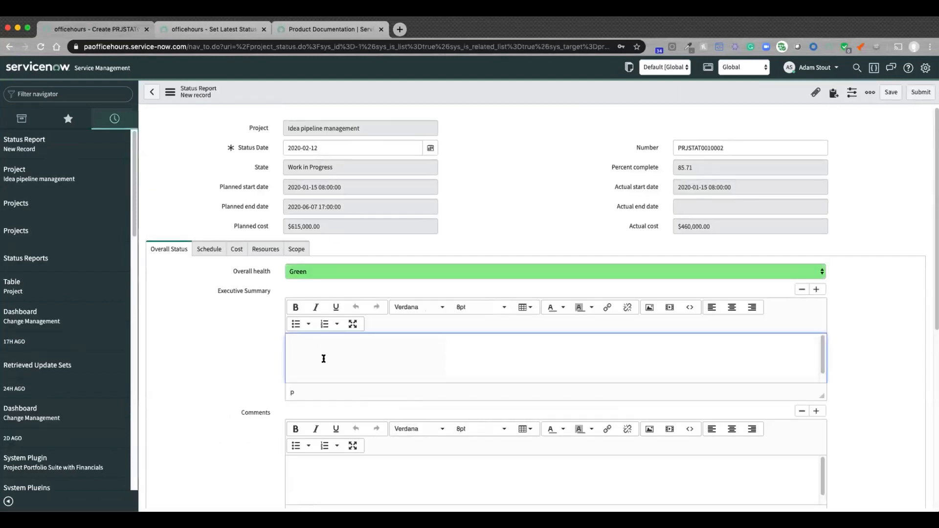
{"action": "type", "text": "Looks good."}
{"action": "left_click", "coordinate": [920, 92]}
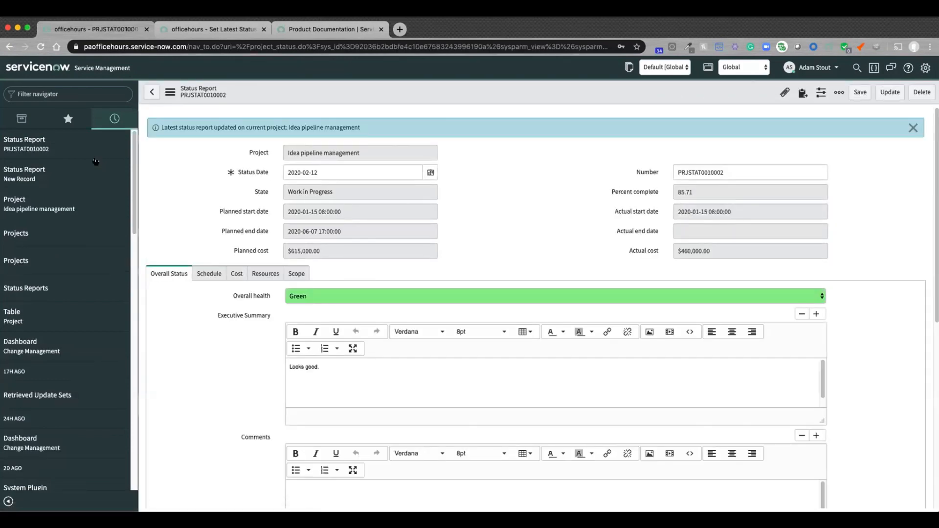
- Reopen the Idea pipeline management project and the Projects list to check the Latest Status Report value
{"action": "left_click", "coordinate": [31, 206]}
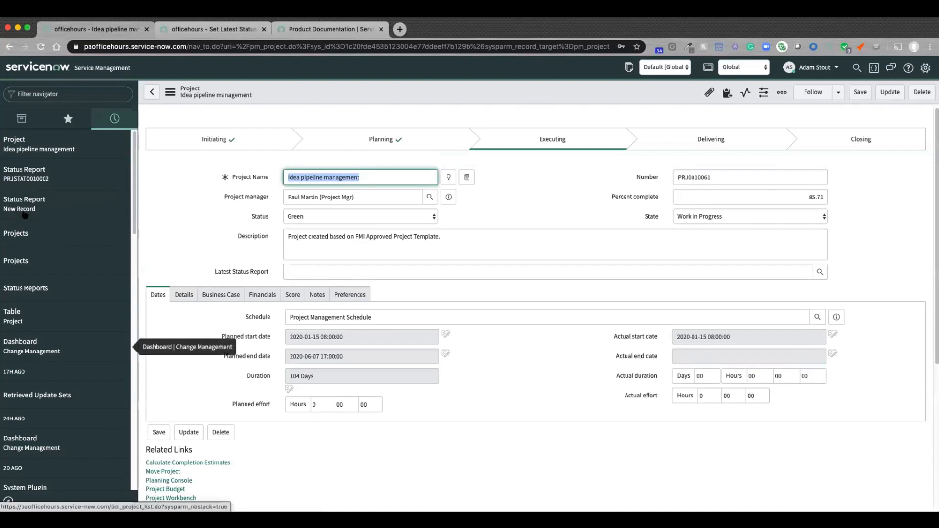
{"action": "left_click", "coordinate": [31, 150]}
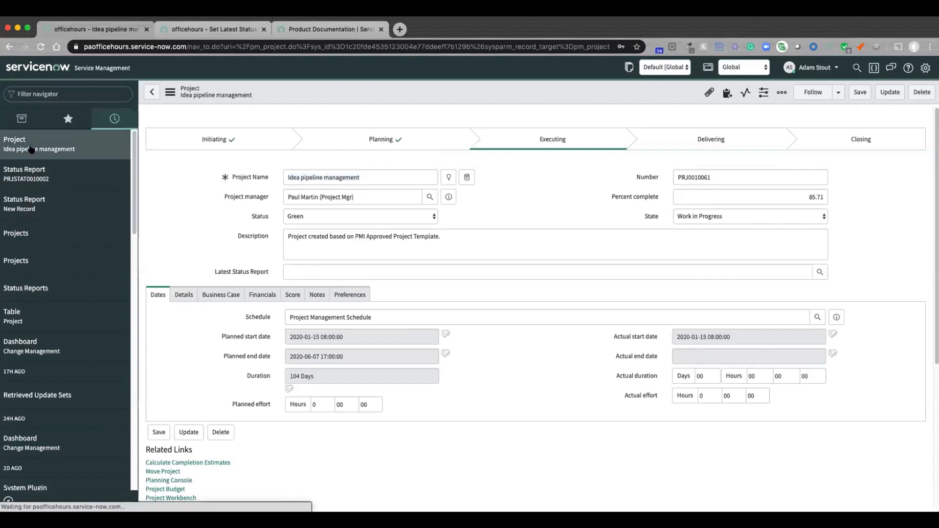
{"action": "left_click", "coordinate": [27, 234]}
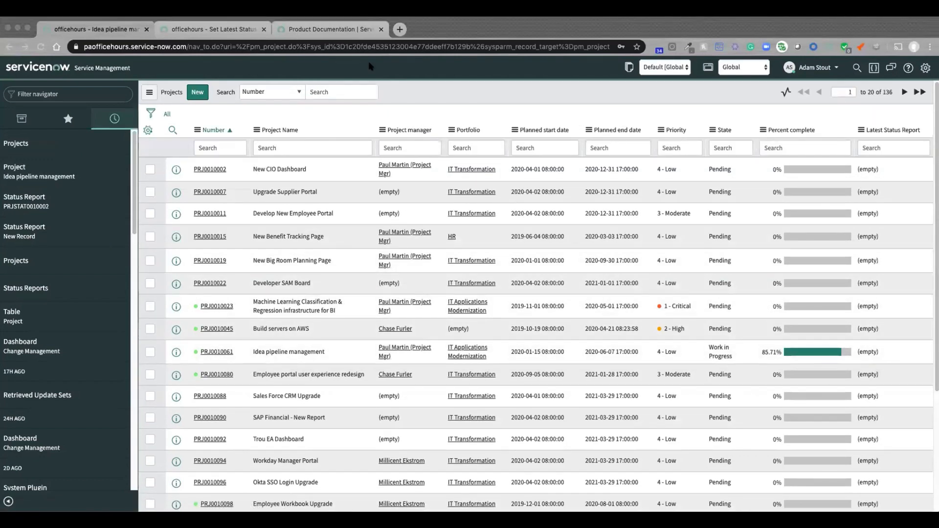
- Switch to the business rule's browser tab, search the navigator for "fix script" and open the Fix Scripts list
{"action": "left_click", "coordinate": [214, 29]}
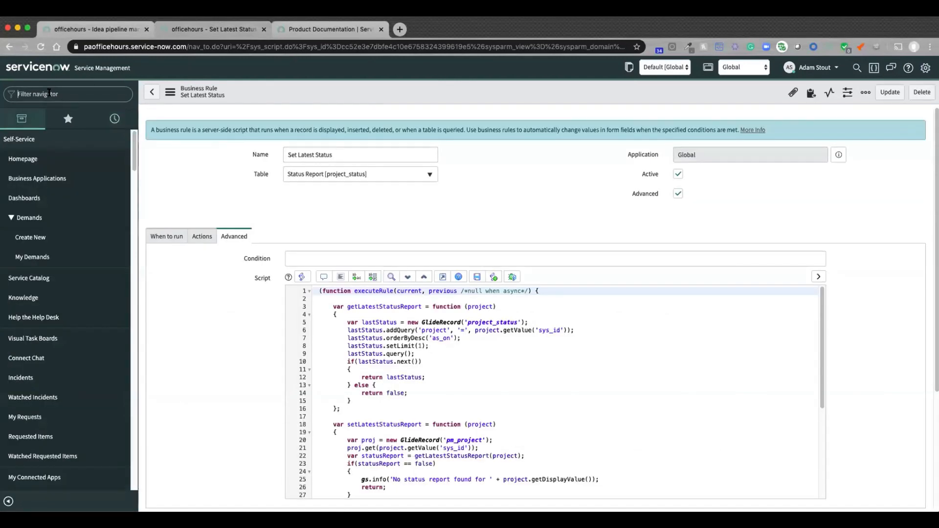
{"action": "type", "text": "fix script"}
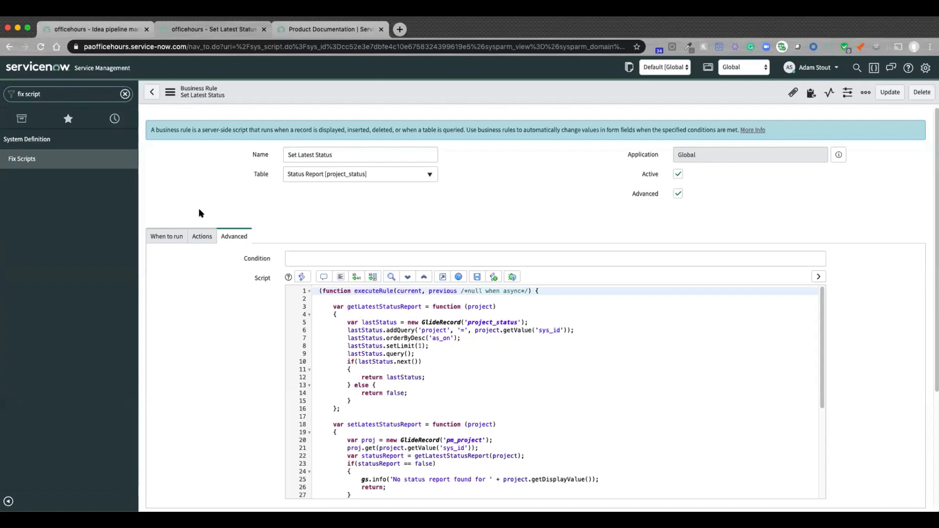
{"action": "left_click", "coordinate": [24, 158]}
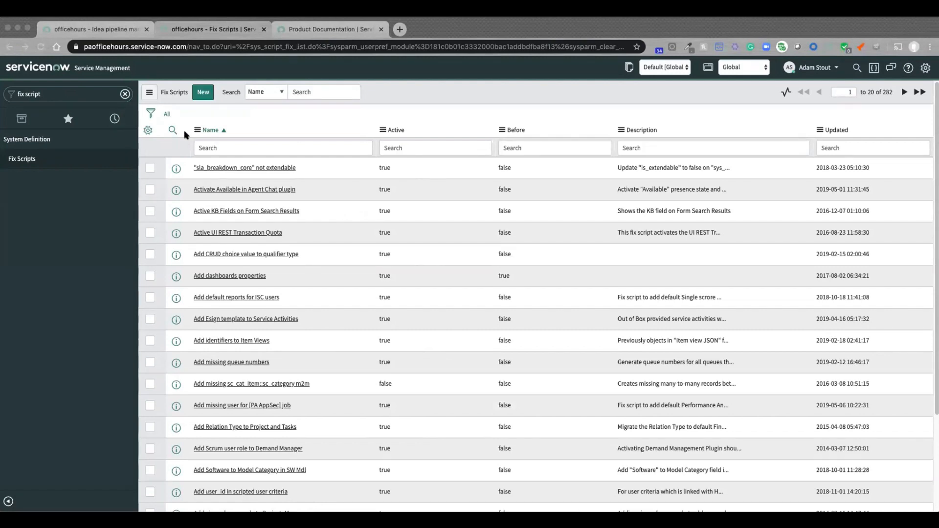
- Return to the Projects list through the navigation history and open the Project table's configuration
{"action": "left_click", "coordinate": [113, 119]}
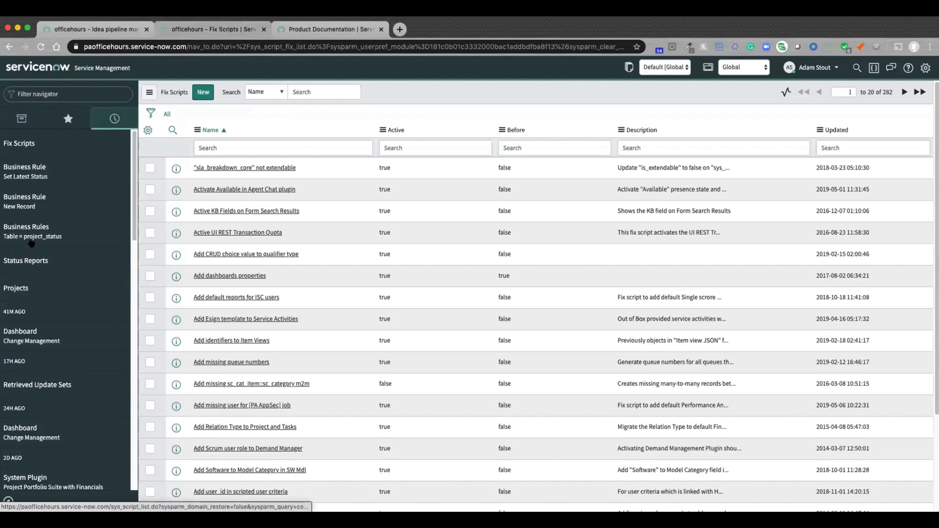
{"action": "left_click", "coordinate": [33, 281]}
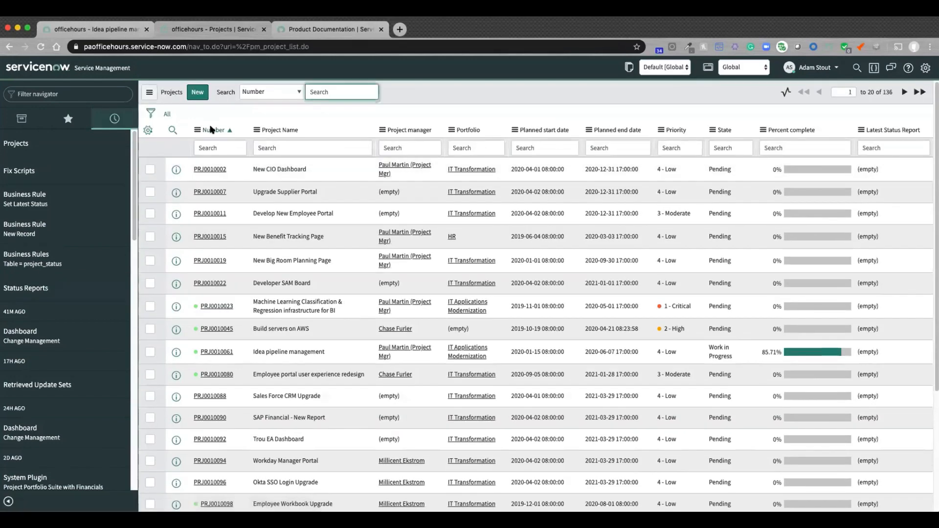
{"action": "right_click", "coordinate": [210, 128]}
{"action": "mouse_move", "coordinate": [254, 240]}
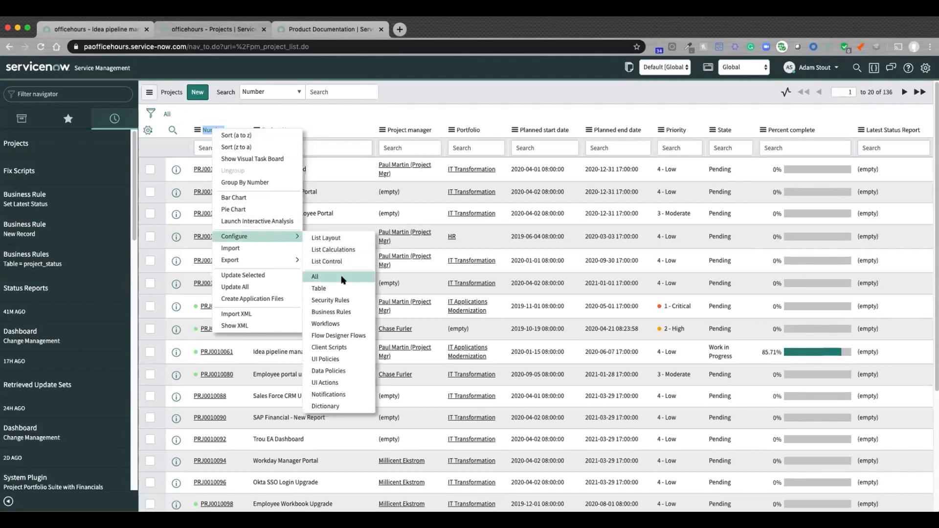
{"action": "left_click", "coordinate": [341, 288]}
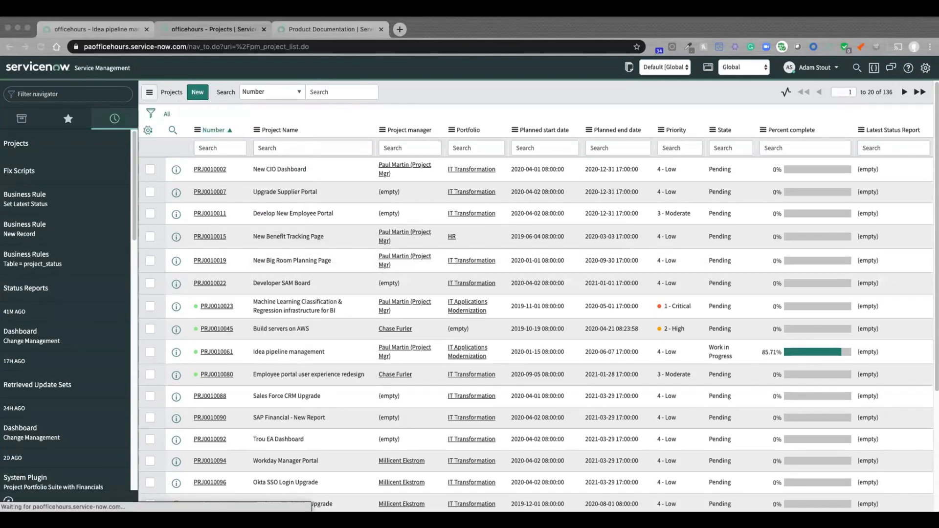
- Filter the Project table's columns to those whose column label starts with "la"
{"action": "scroll", "coordinate": [310, 363], "scroll_direction": "down", "scroll_amount": 5}
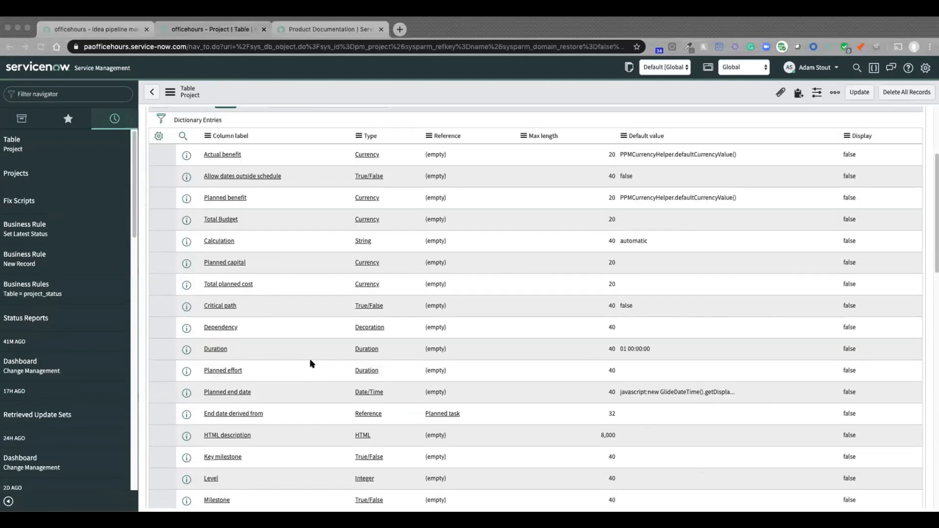
{"action": "scroll", "coordinate": [310, 363], "scroll_direction": "down", "scroll_amount": 3}
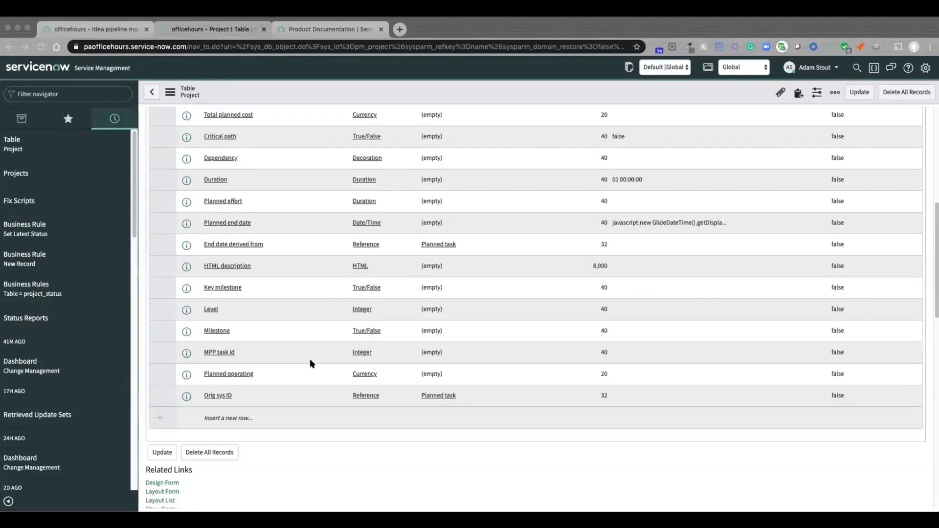
{"action": "scroll", "coordinate": [309, 366], "scroll_direction": "up", "scroll_amount": 5}
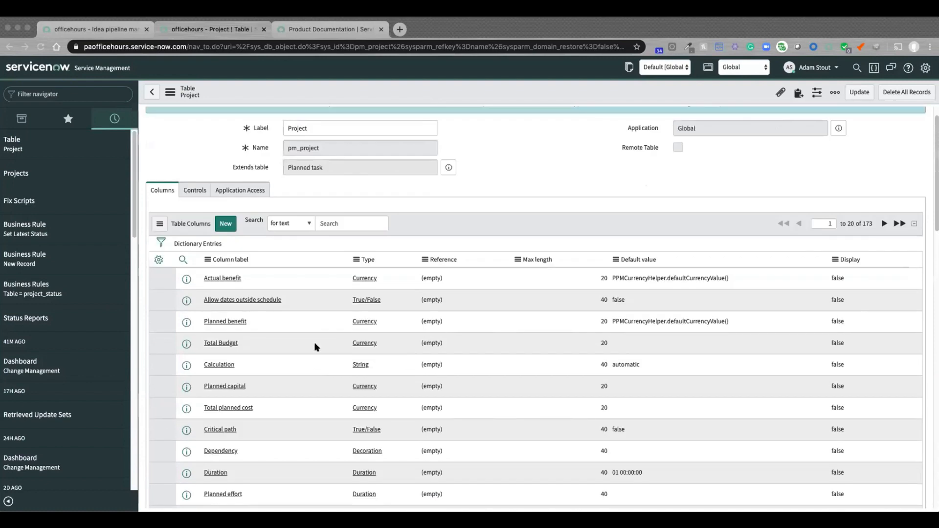
{"action": "left_click", "coordinate": [183, 260]}
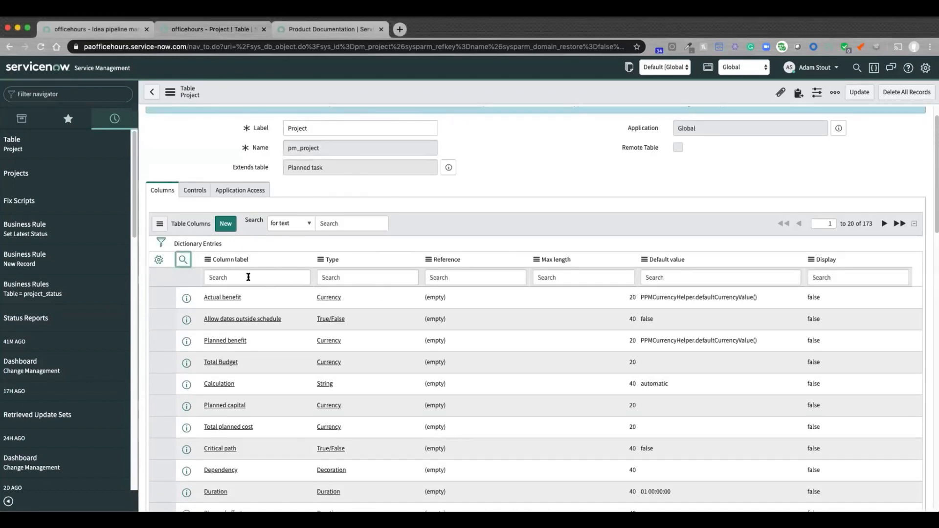
{"action": "left_click", "coordinate": [248, 277]}
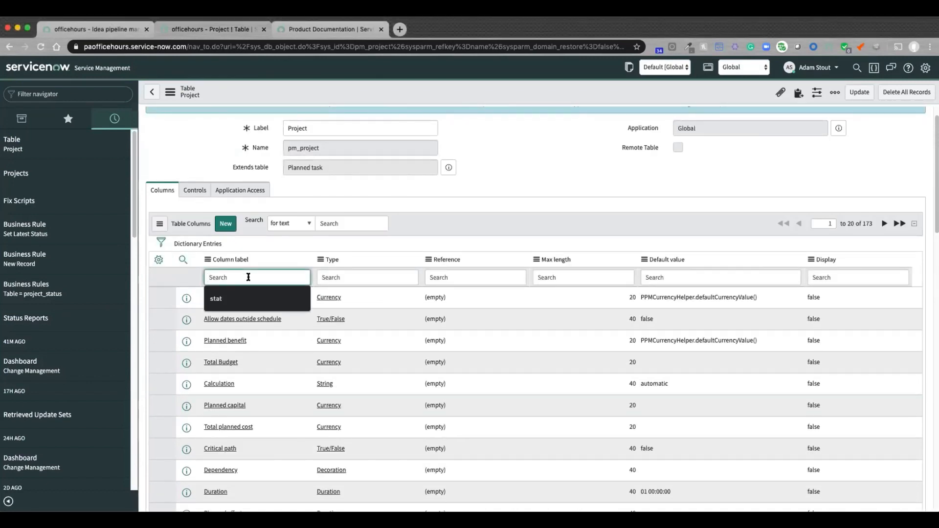
{"action": "type", "text": ";"}
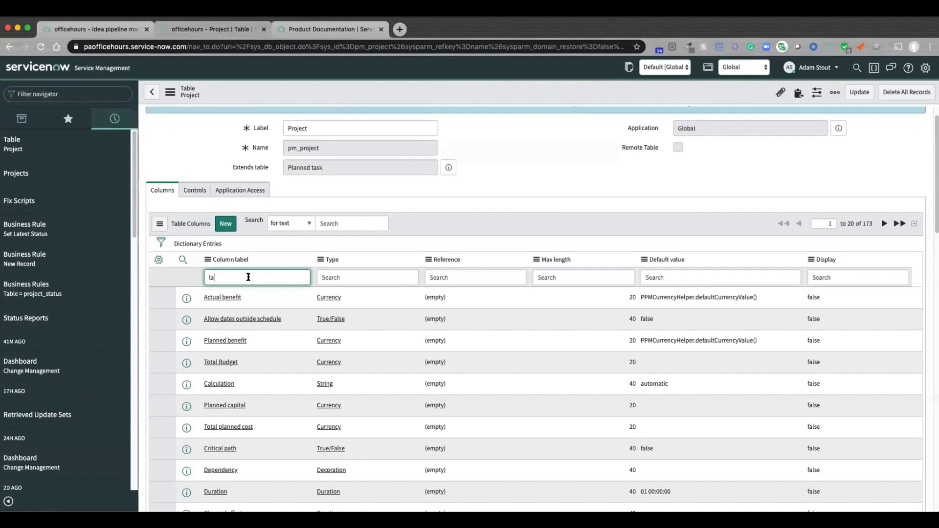
{"action": "type", "text": "a"}
{"action": "key", "text": "Return"}
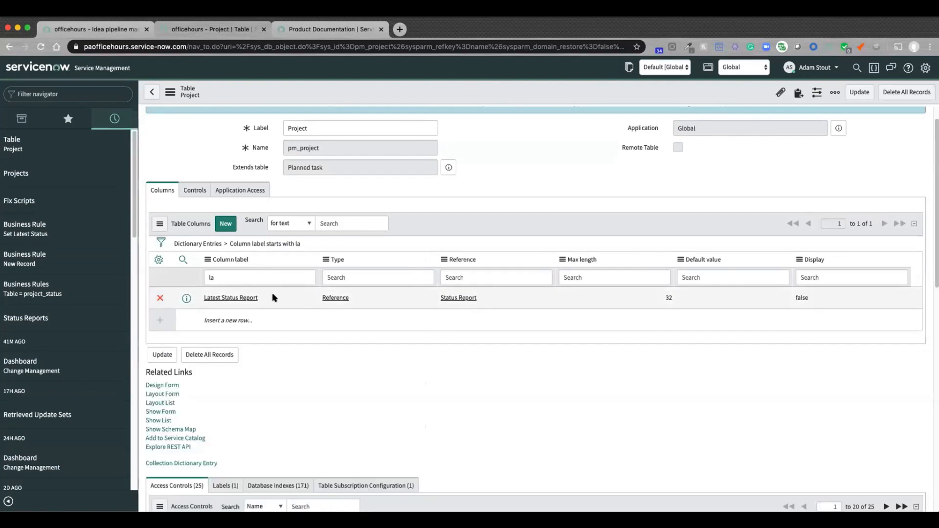
- Personalize the table columns list by adding Choice field directly after Column label
{"action": "left_click", "coordinate": [159, 260]}
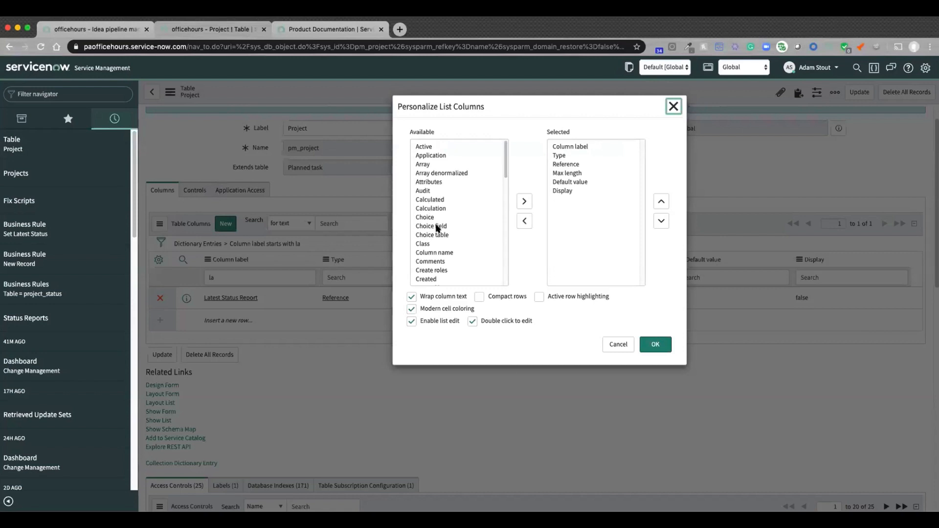
{"action": "left_click", "coordinate": [436, 226]}
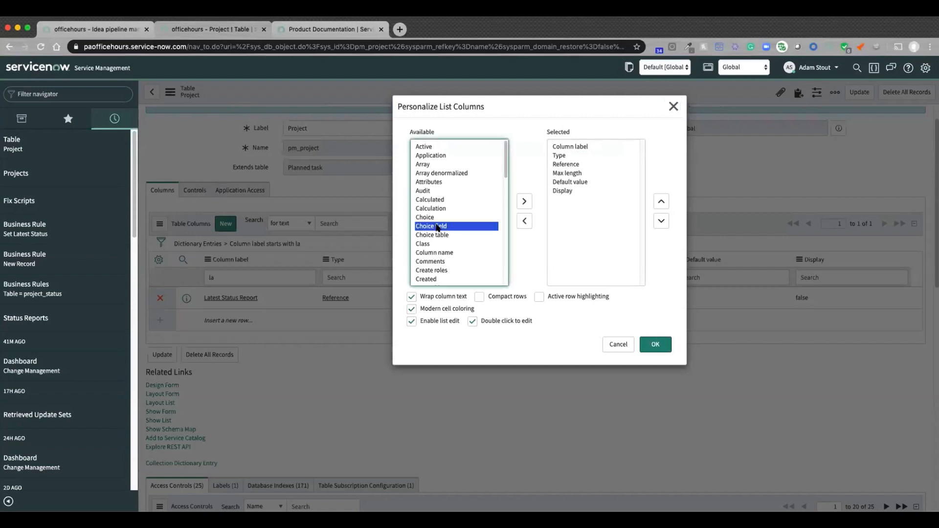
{"action": "double_click", "coordinate": [437, 227]}
{"action": "left_click", "coordinate": [660, 201]}
{"action": "left_click", "coordinate": [661, 201]}
{"action": "left_click", "coordinate": [660, 201]}
{"action": "left_click", "coordinate": [660, 201]}
{"action": "left_click", "coordinate": [653, 346]}
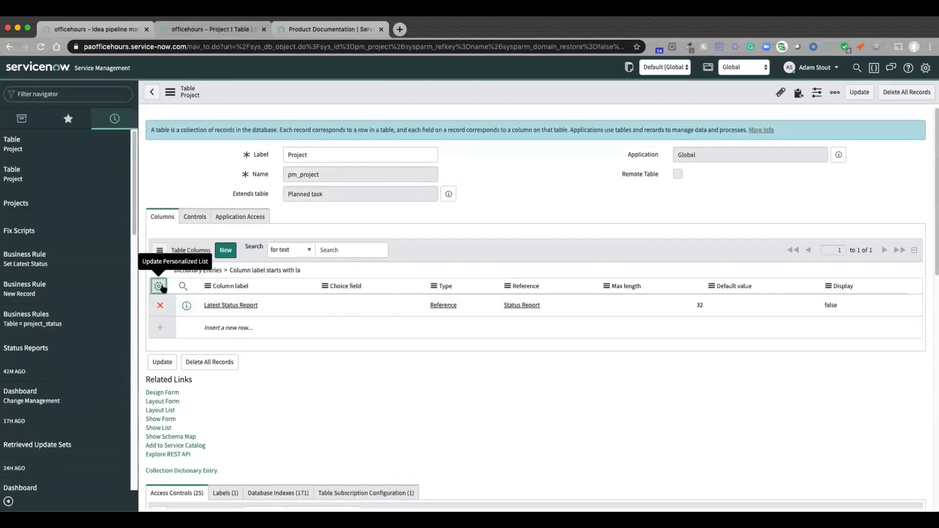
- Add Column name to the personalized table columns list, placed directly after Column label
{"action": "left_click", "coordinate": [158, 286]}
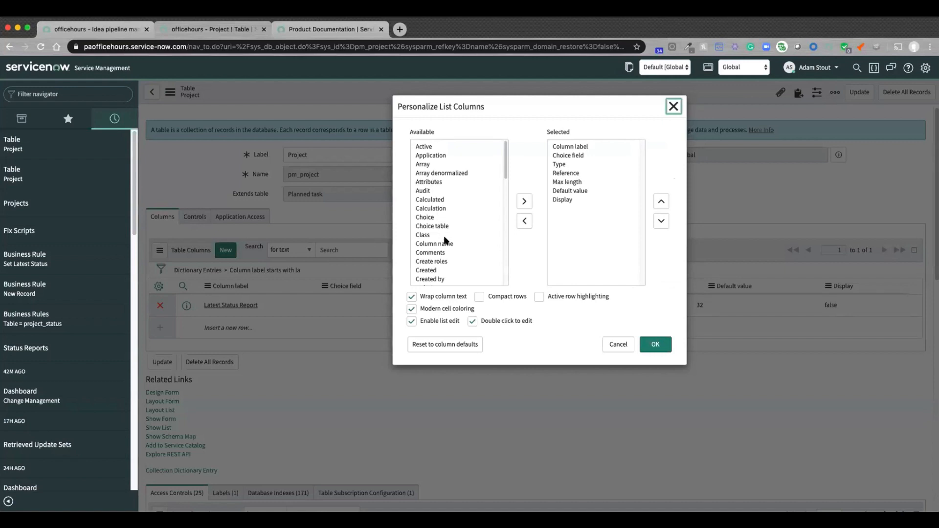
{"action": "left_click", "coordinate": [446, 244]}
{"action": "double_click", "coordinate": [446, 244]}
{"action": "left_click", "coordinate": [661, 201]}
{"action": "left_click", "coordinate": [661, 201]}
{"action": "left_click", "coordinate": [661, 201]}
{"action": "left_click", "coordinate": [661, 201]}
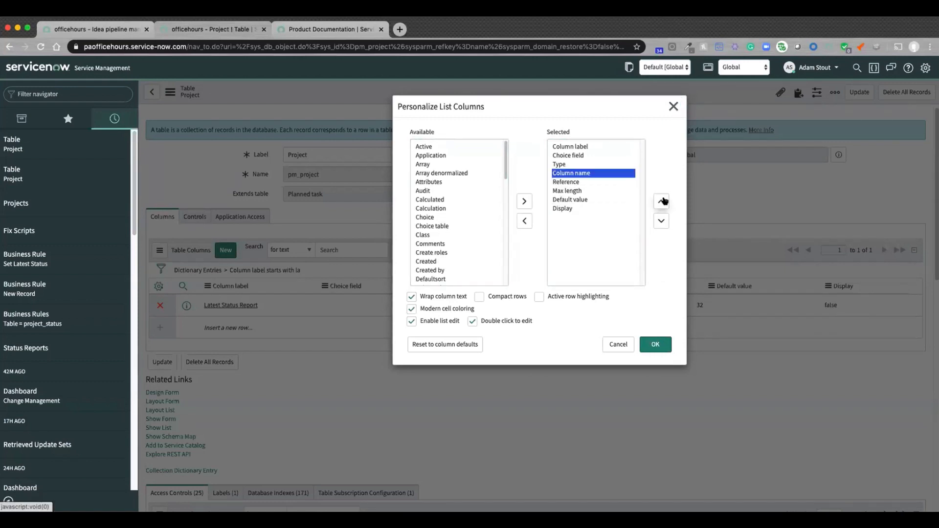
{"action": "left_click", "coordinate": [661, 201]}
{"action": "left_click", "coordinate": [661, 201]}
{"action": "left_click", "coordinate": [655, 343]}
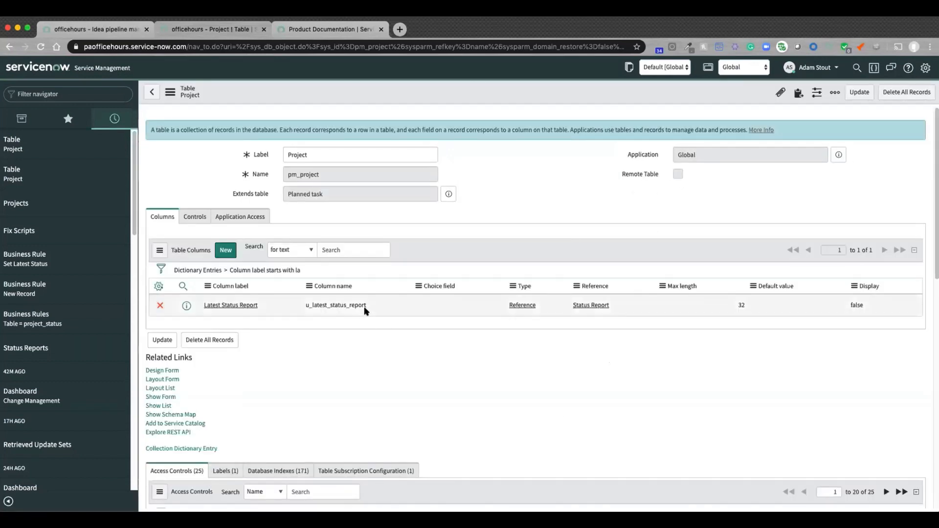
- Copy the Latest Status Report column name, replace the Set Latest Status business rule's script with the version using u_latest_status_report, and update the rule
{"action": "double_click", "coordinate": [304, 305]}
{"action": "key", "text": "super+Tab"}
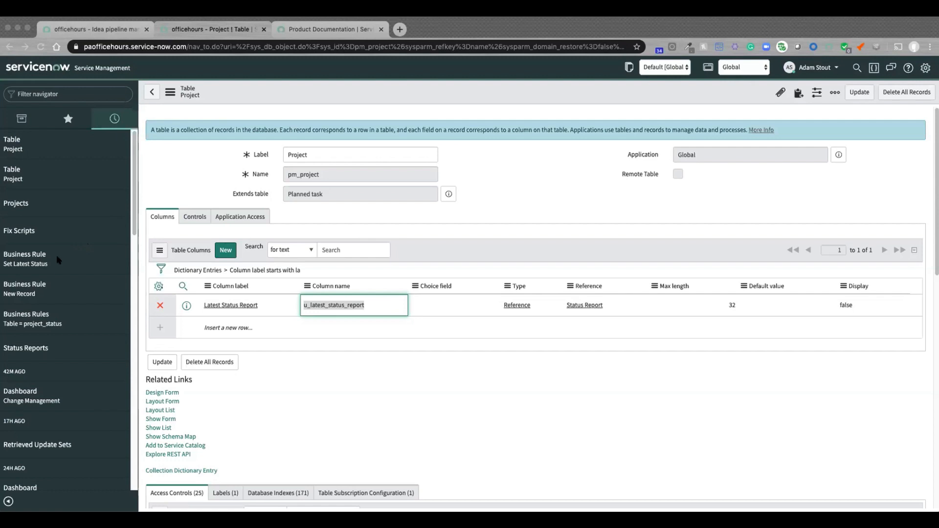
{"action": "left_click", "coordinate": [28, 263]}
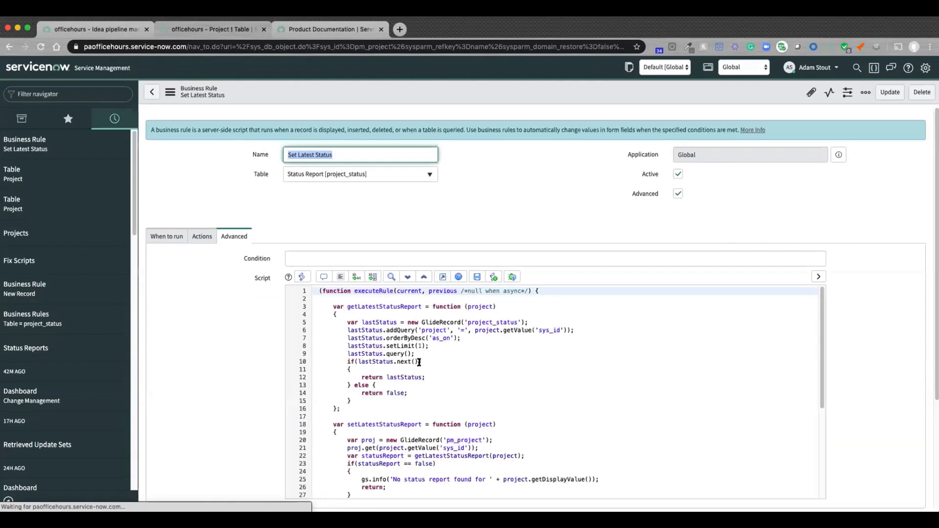
{"action": "left_click", "coordinate": [419, 362]}
{"action": "key", "text": "super+a"}
{"action": "key", "text": "super+v"}
{"action": "key", "text": "super+s"}
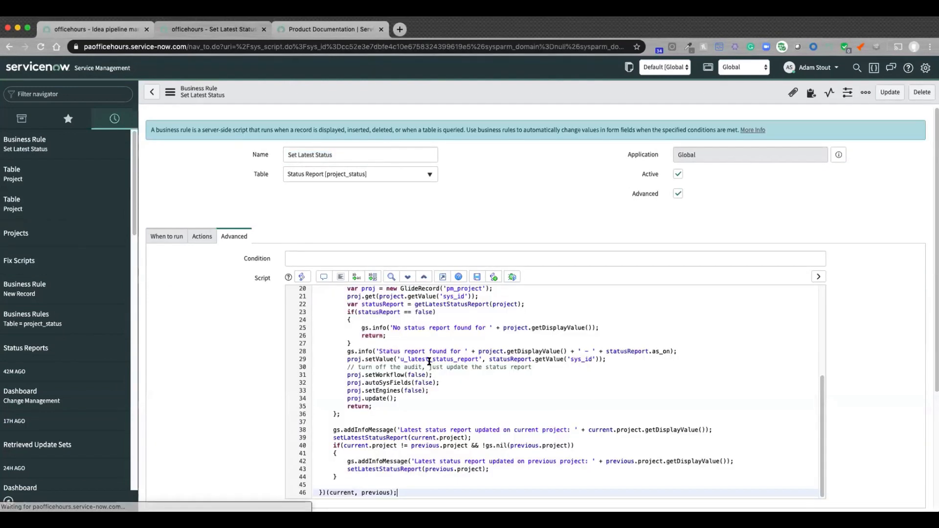
{"action": "left_click", "coordinate": [890, 93]}
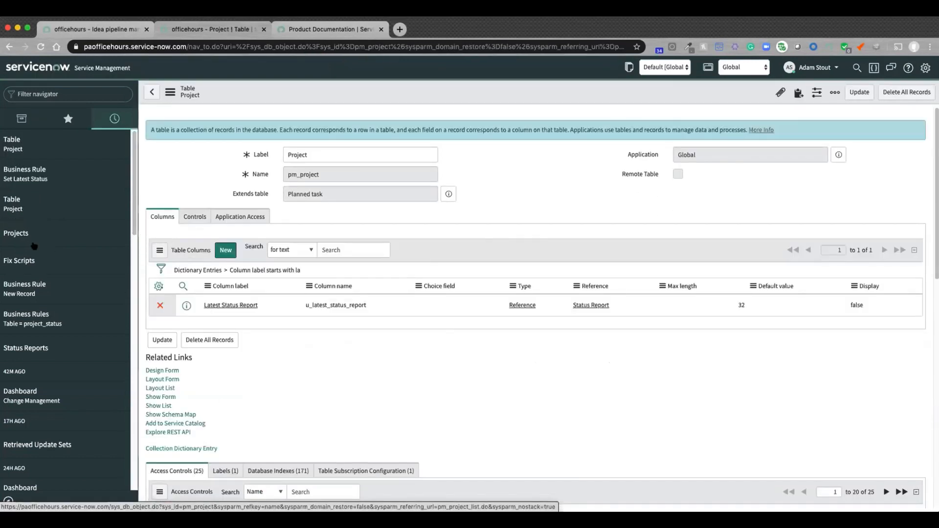
- Browse the Status Reports list sorted by number and by newest status date, through to its second page
{"action": "left_click", "coordinate": [23, 348]}
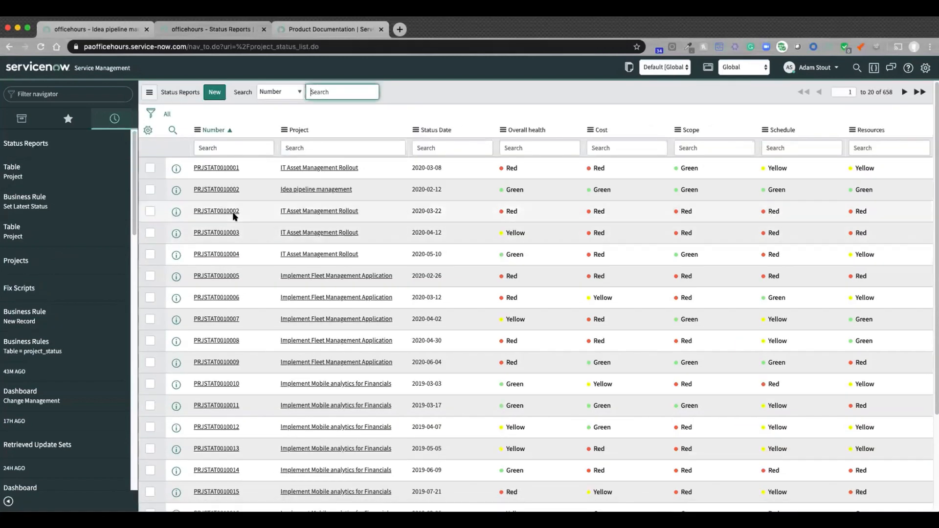
{"action": "left_click", "coordinate": [213, 130]}
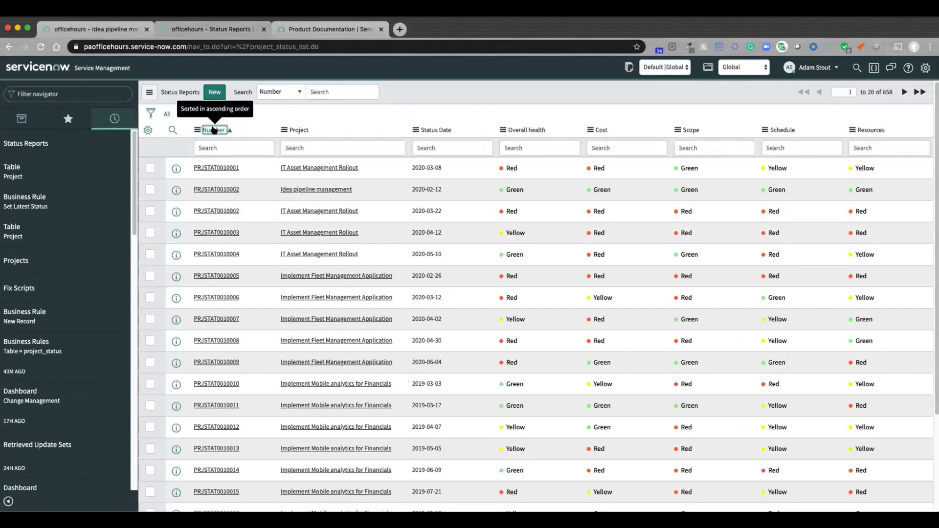
{"action": "left_click", "coordinate": [213, 130]}
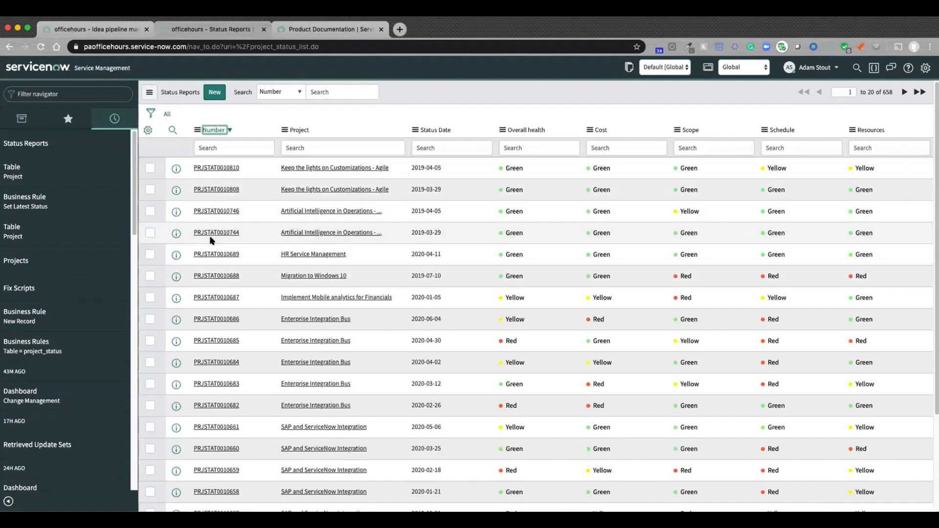
{"action": "left_click", "coordinate": [432, 131]}
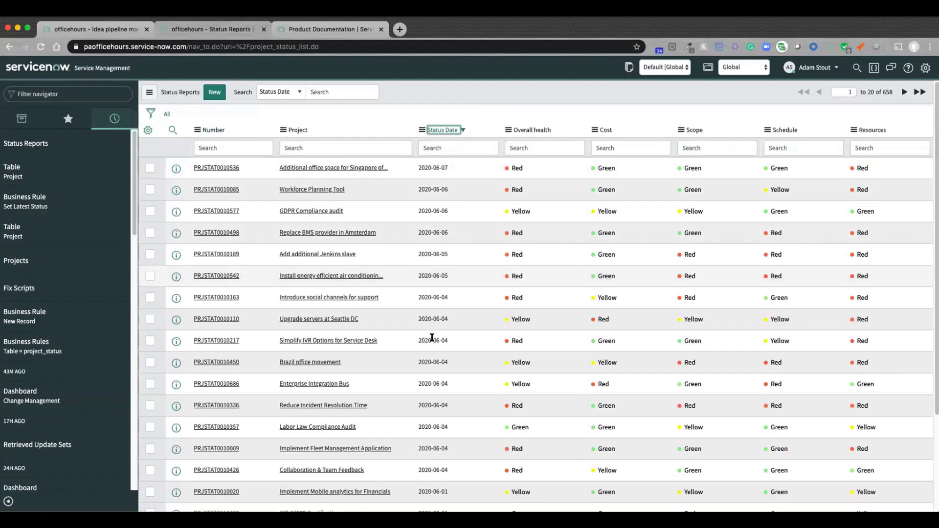
{"action": "scroll", "coordinate": [428, 362], "scroll_direction": "down", "scroll_amount": 5}
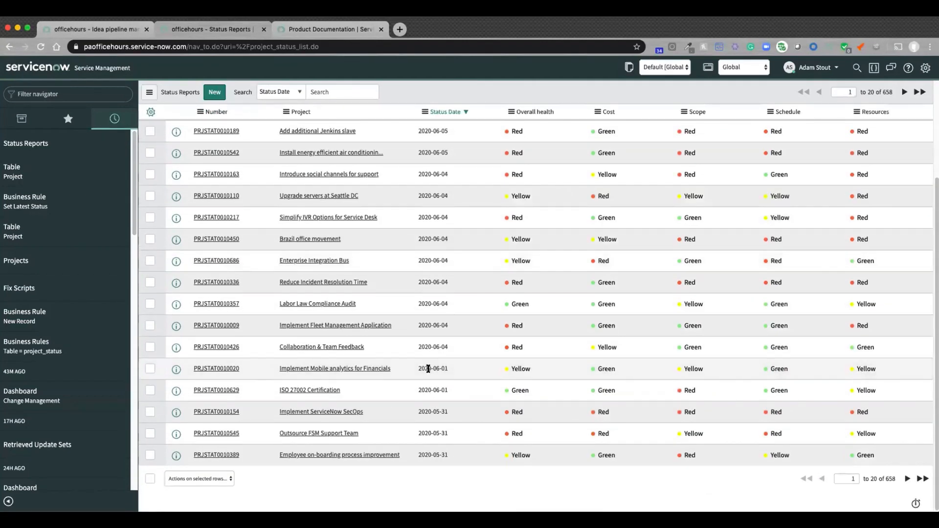
{"action": "left_click", "coordinate": [906, 477]}
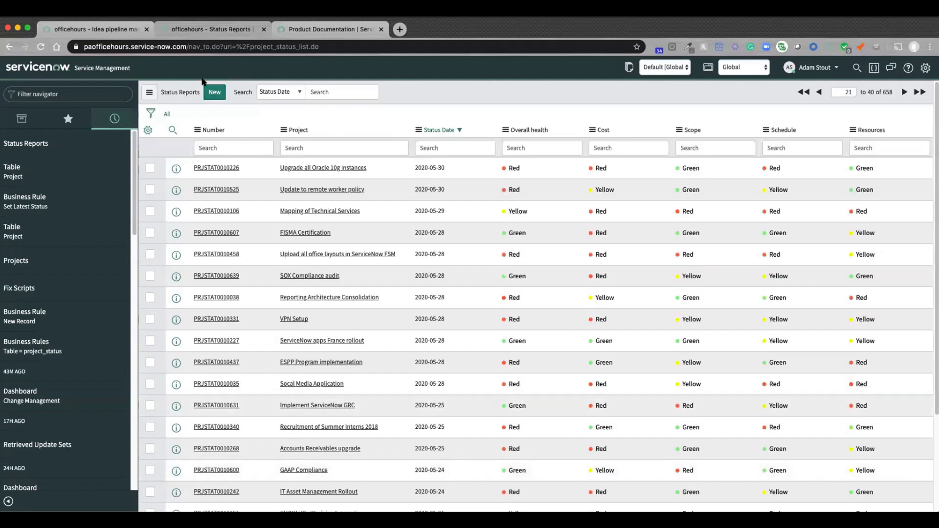
{"action": "left_click", "coordinate": [214, 92]}
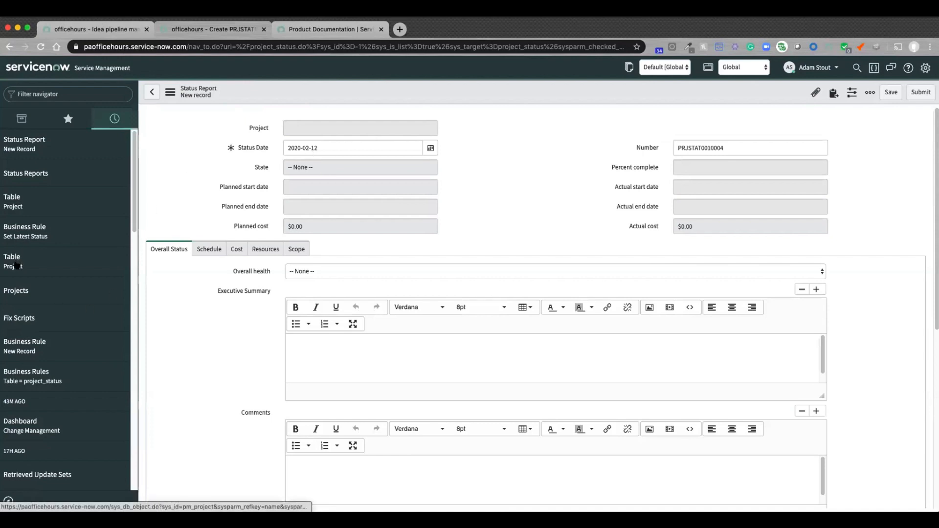
{"action": "scroll", "coordinate": [28, 392], "scroll_direction": "down", "scroll_amount": 1}
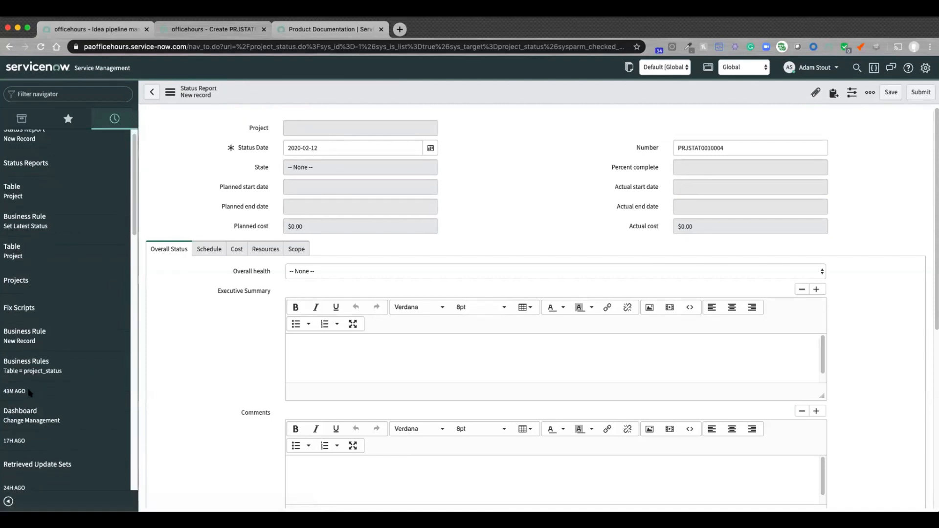
{"action": "scroll", "coordinate": [30, 392], "scroll_direction": "up", "scroll_amount": 1}
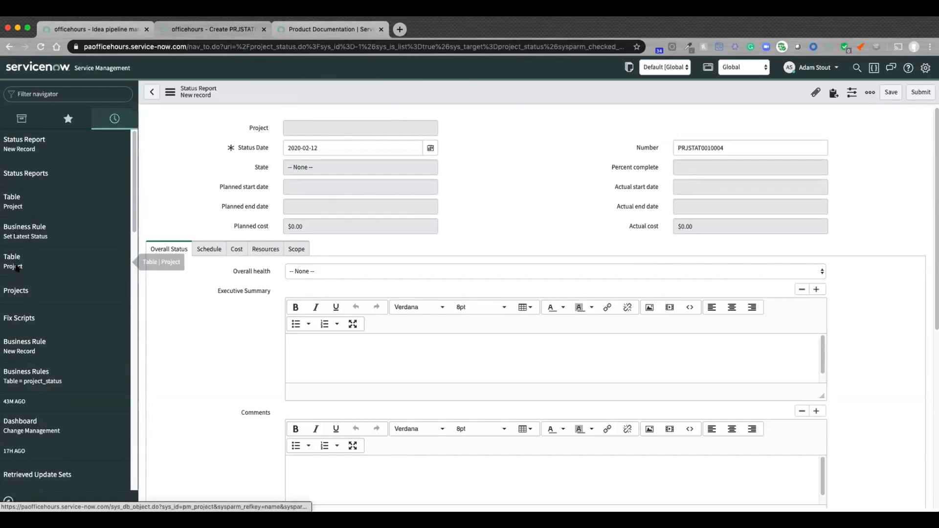
- Open the Machine Learning Classification & Regression infrastructure for BI project from the Projects list and start a new status report for it
{"action": "left_click", "coordinate": [19, 291]}
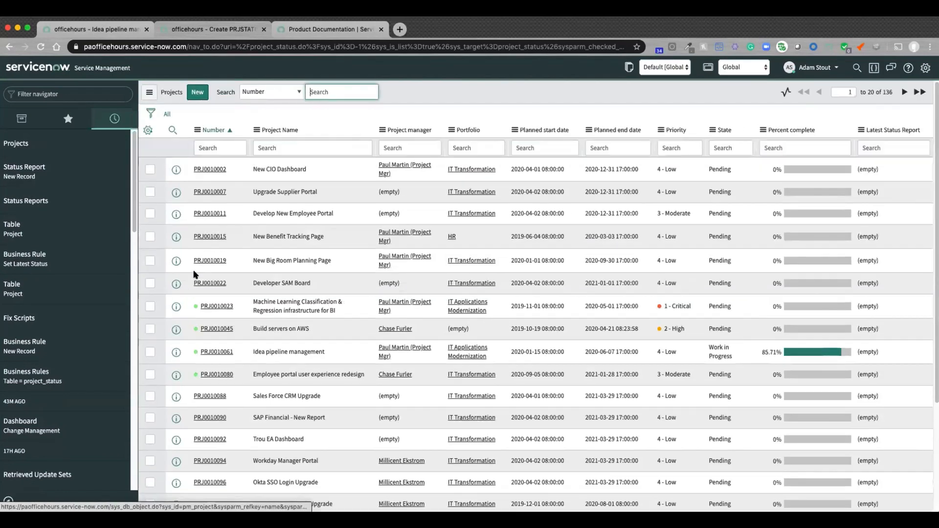
{"action": "left_click", "coordinate": [202, 304]}
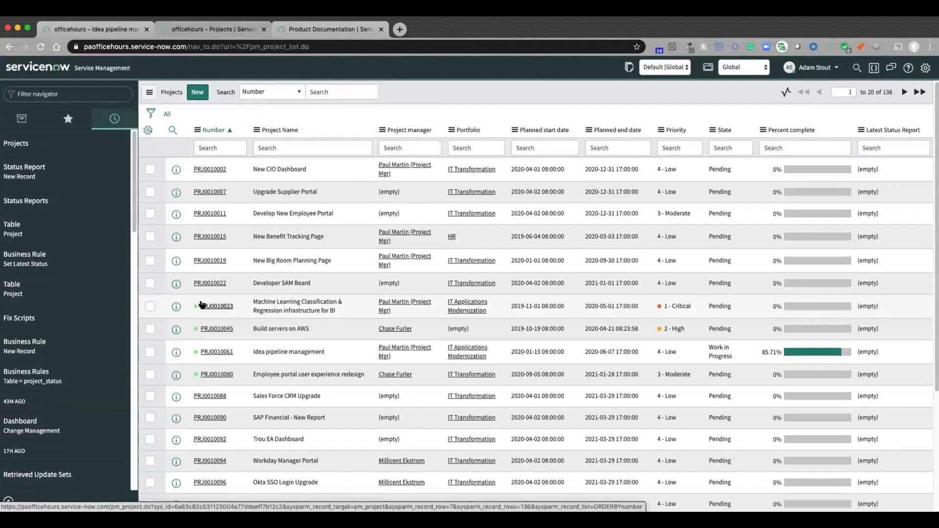
{"action": "scroll", "coordinate": [237, 396], "scroll_direction": "down", "scroll_amount": 3}
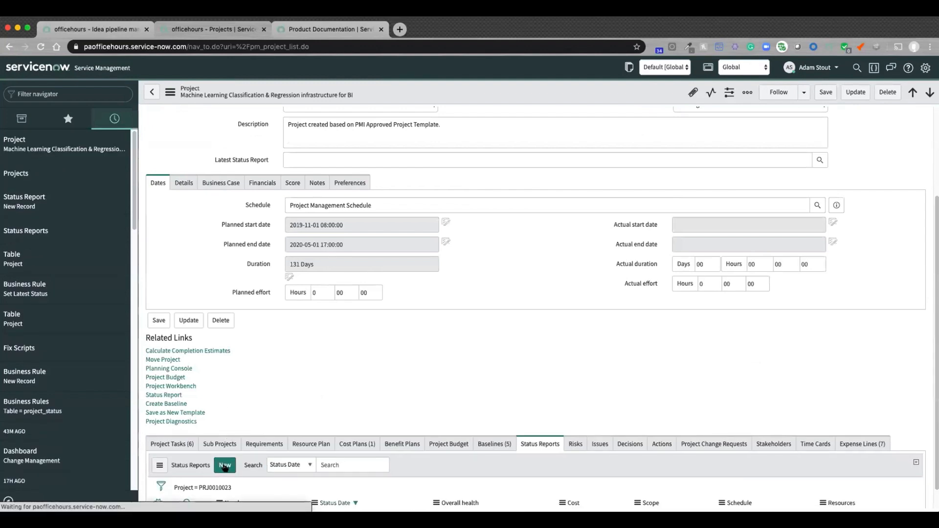
{"action": "left_click", "coordinate": [225, 463]}
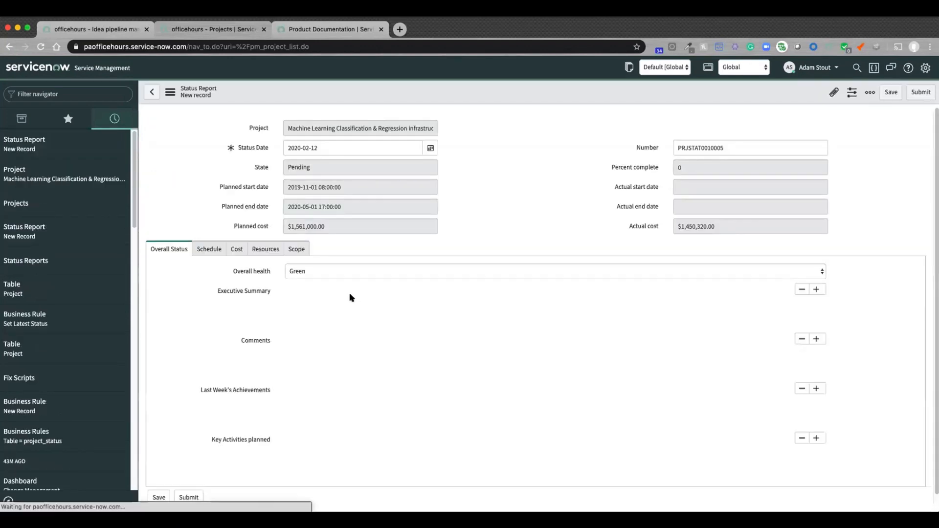
- Set the new status report's overall health to Yellow, enter the executive summary "not so good." and save it
{"action": "left_click", "coordinate": [336, 271]}
{"action": "left_click", "coordinate": [336, 280]}
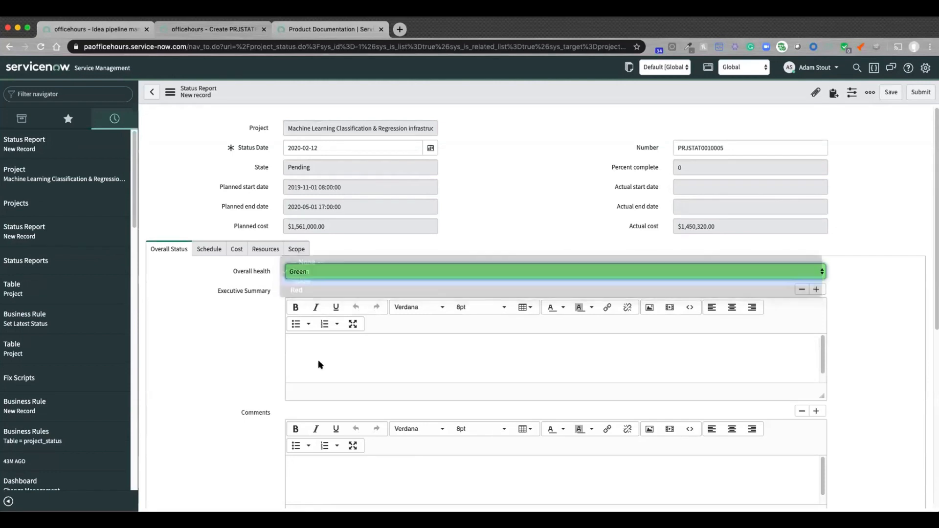
{"action": "left_click", "coordinate": [318, 360]}
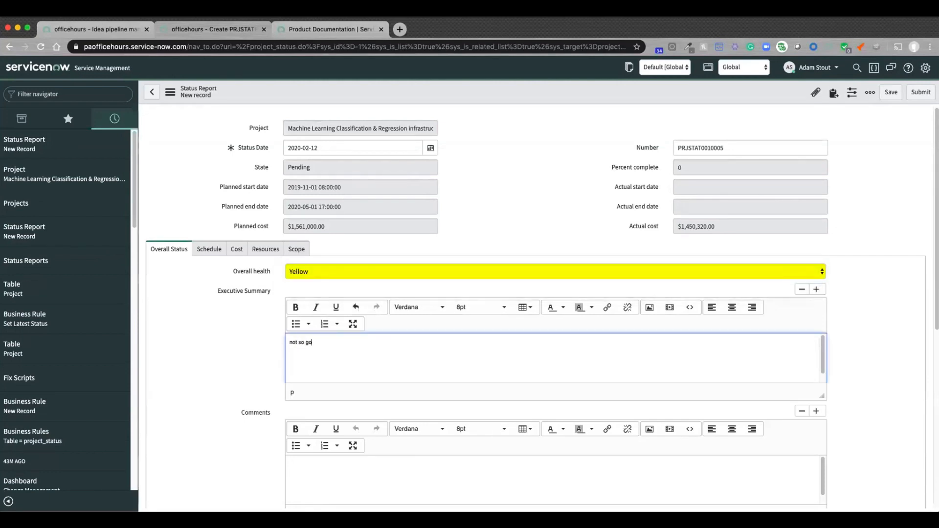
{"action": "left_click", "coordinate": [891, 94]}
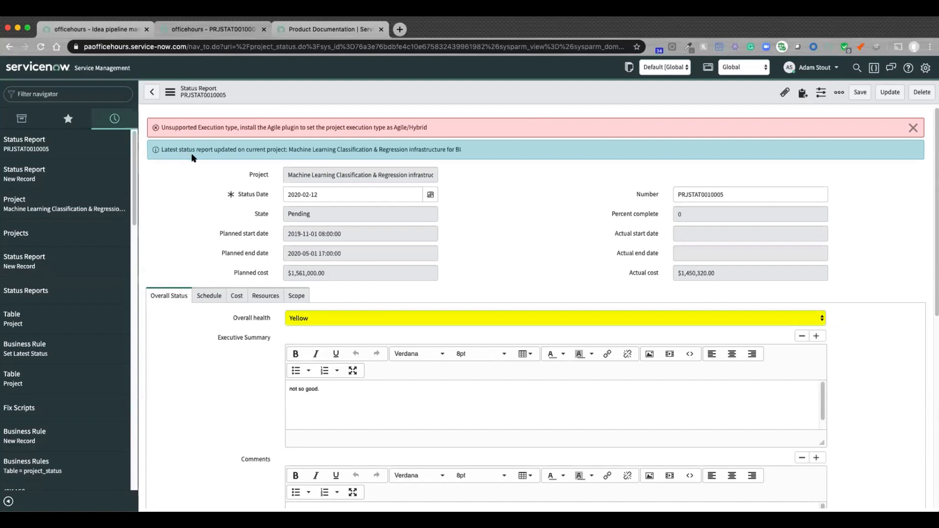
- Reopen the Machine Learning Classification & Regression project and check its Latest Status Report field
{"action": "left_click", "coordinate": [22, 207]}
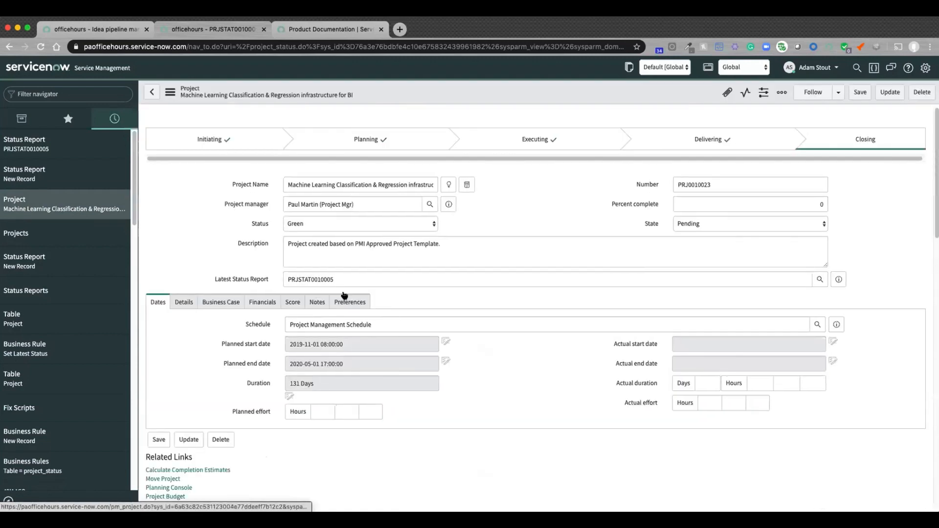
{"action": "left_click_drag", "start_coordinate": [346, 278], "coordinate": [241, 274]}
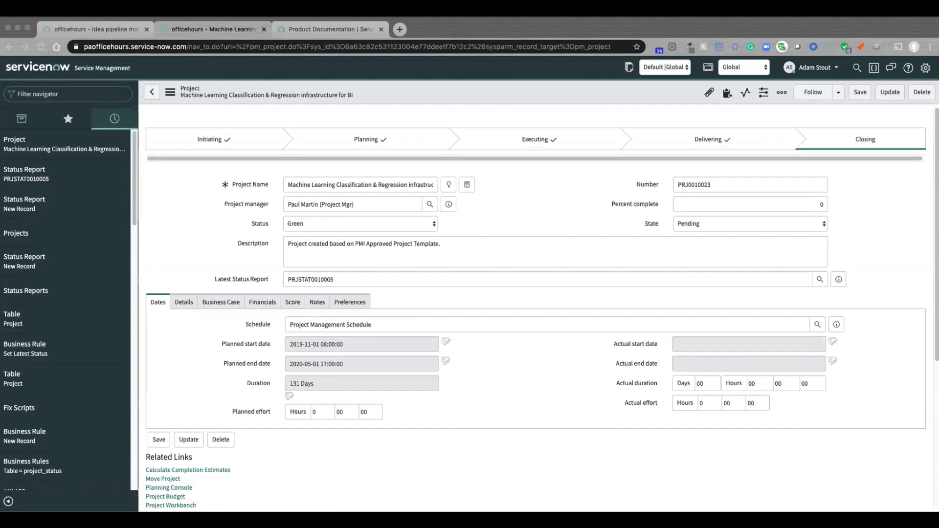
- Return to the Projects list, find Fix Scripts in the navigator and start a new fix script record
{"action": "left_click", "coordinate": [18, 235]}
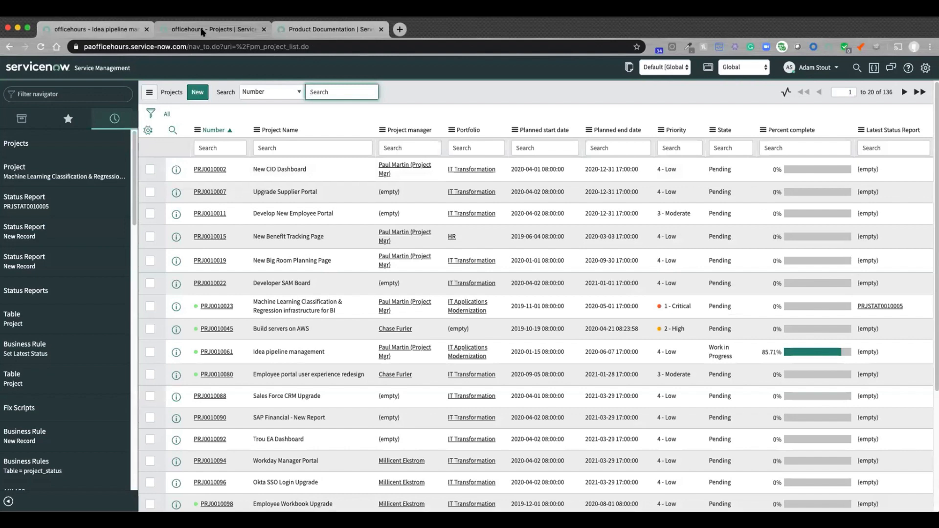
{"action": "left_click", "coordinate": [51, 93]}
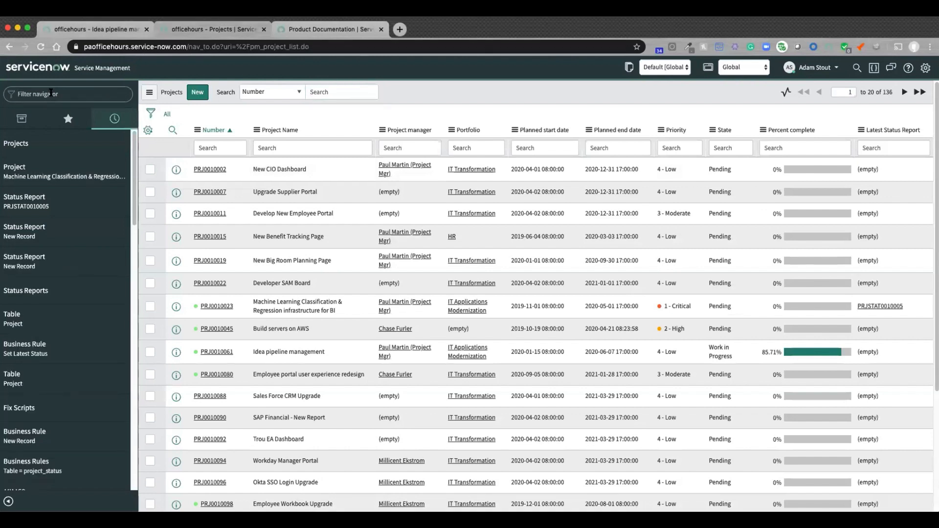
{"action": "type", "text": "fix"}
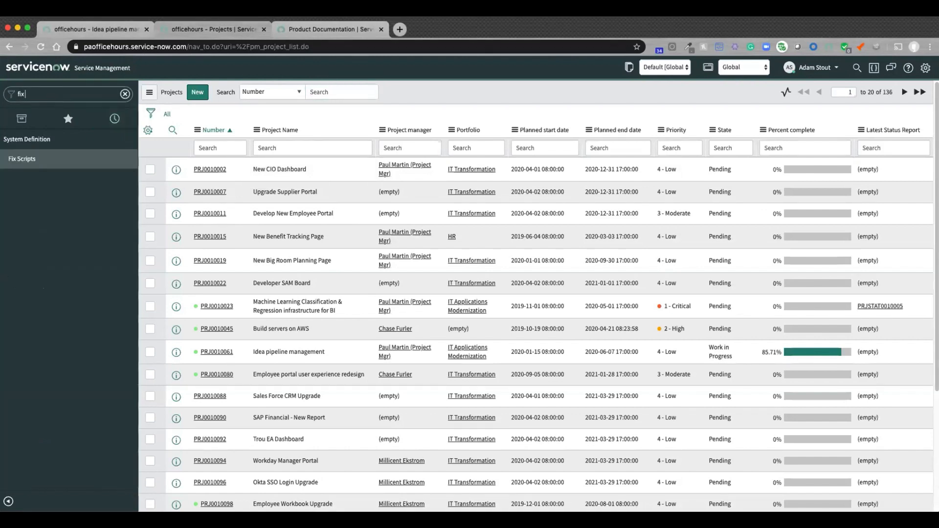
{"action": "left_click", "coordinate": [30, 162]}
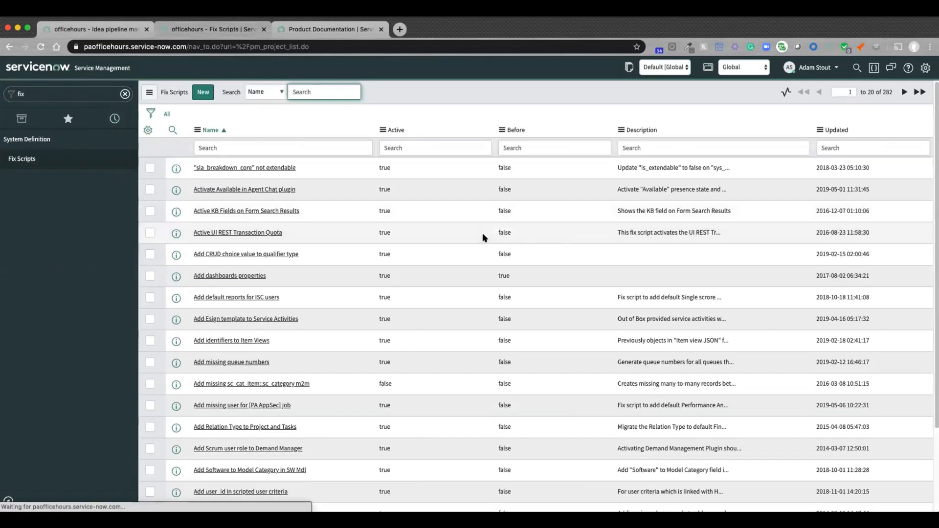
{"action": "left_click", "coordinate": [202, 93]}
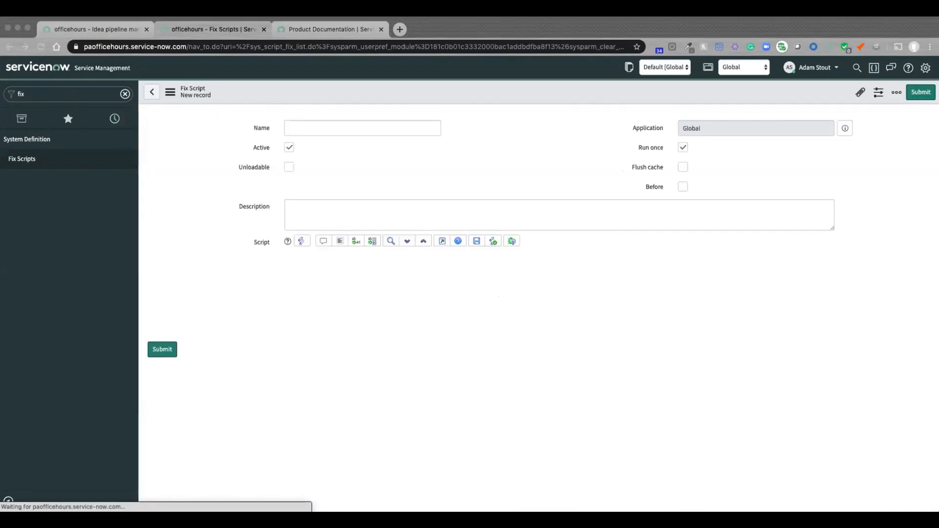
- Paste the copied latest-status script into the new fix script, name it "Set old status reports" and save the record
{"action": "left_click", "coordinate": [382, 283]}
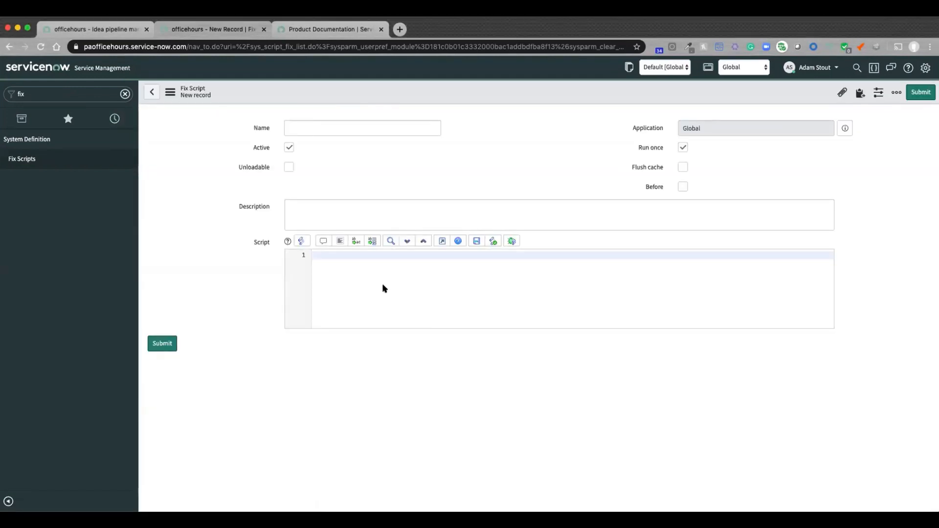
{"action": "key", "text": "super+v"}
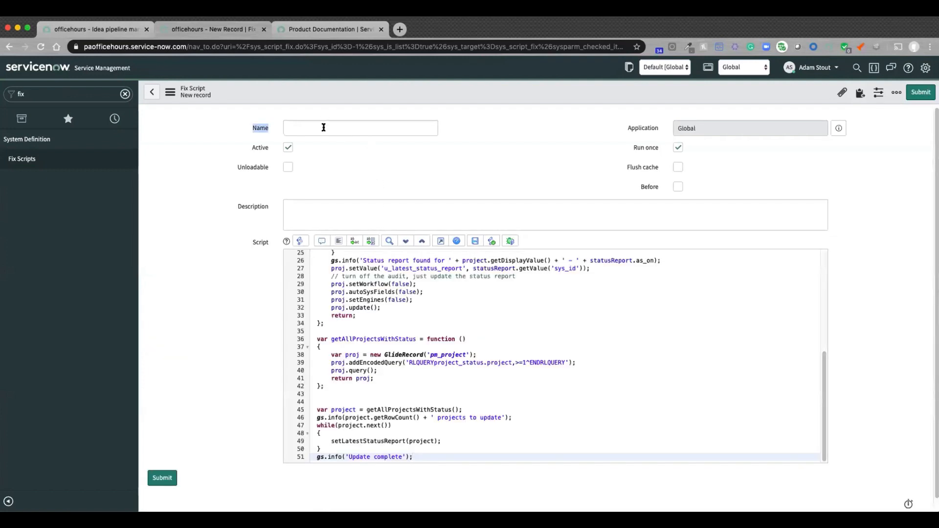
{"action": "left_click", "coordinate": [324, 128]}
{"action": "type", "text": "Set"}
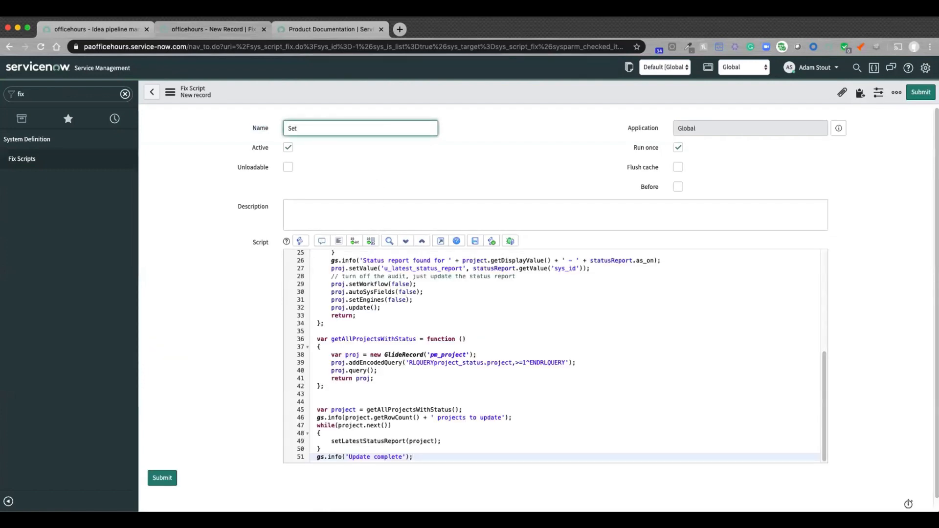
{"action": "type", "text": " old status reports"}
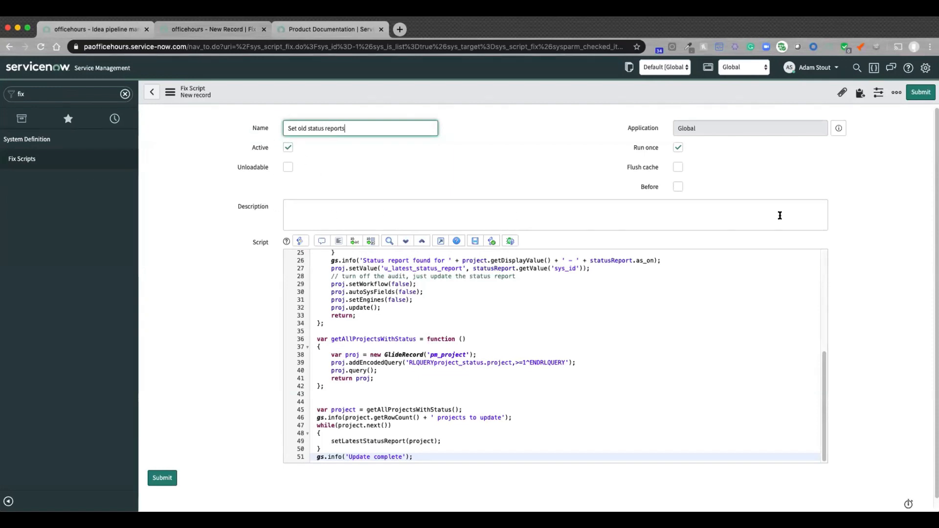
{"action": "right_click", "coordinate": [669, 99]}
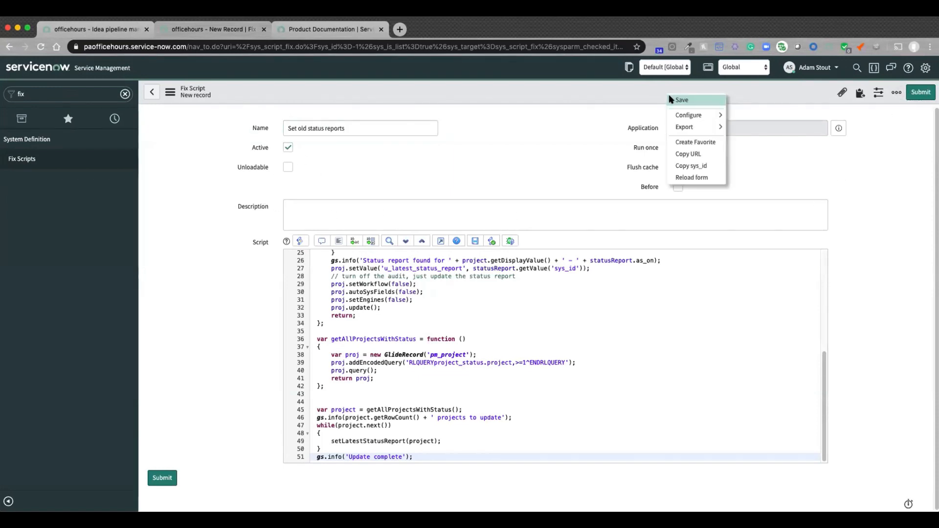
{"action": "left_click", "coordinate": [670, 99]}
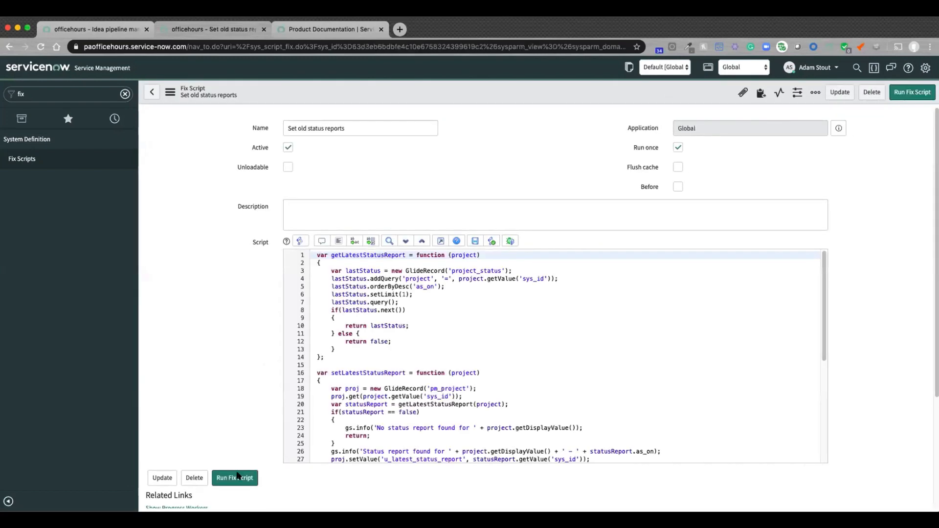
- Run the "Set old status reports" fix script in the foreground and close its output log
{"action": "left_click", "coordinate": [253, 472]}
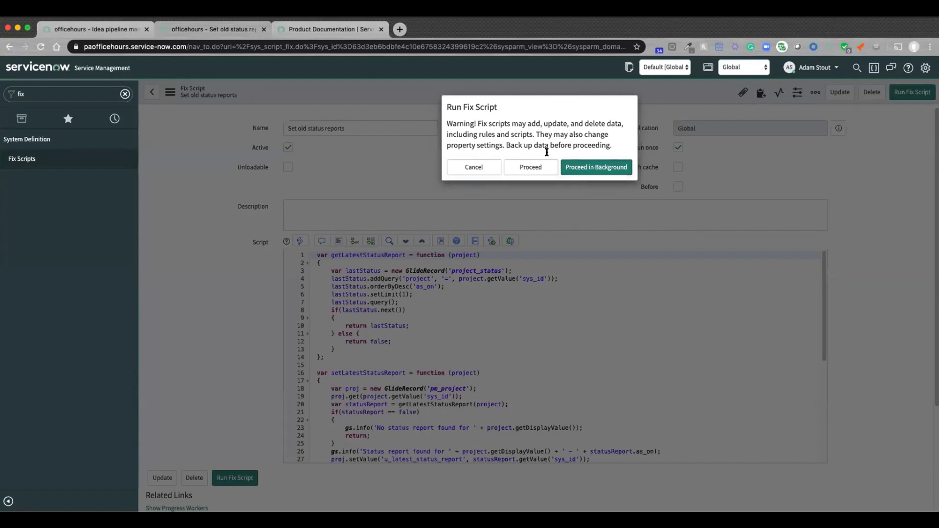
{"action": "left_click", "coordinate": [530, 167]}
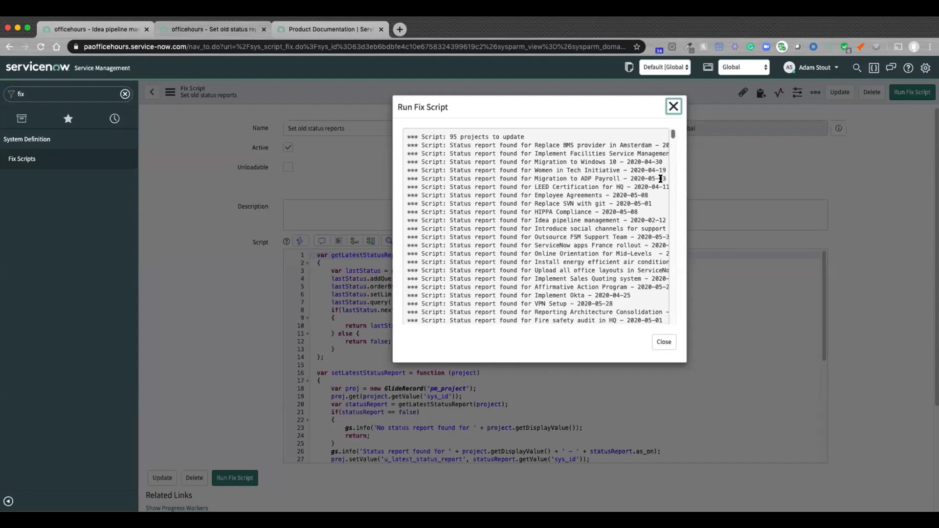
{"action": "left_click", "coordinate": [661, 342]}
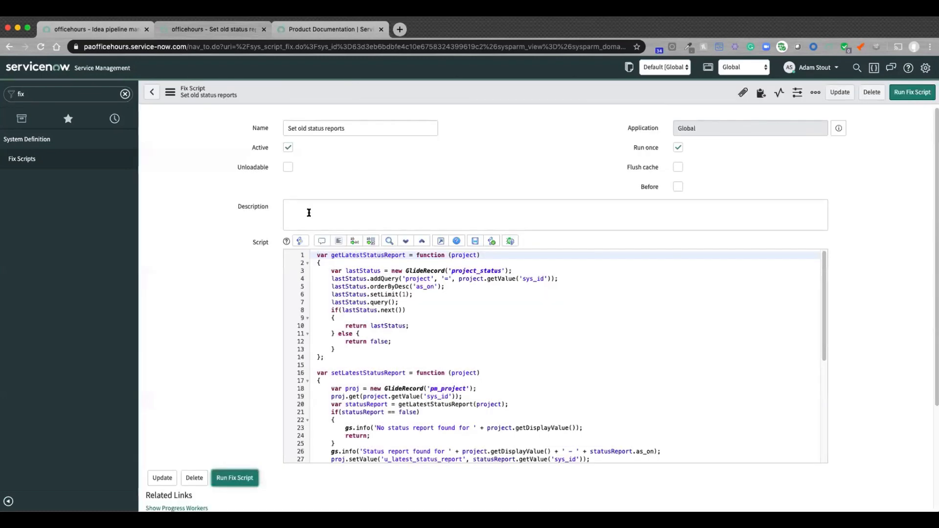
- Open the Projects list in the Idea pipeline management browser tab and filter out projects with an empty Latest Status Report
{"action": "left_click", "coordinate": [120, 29]}
{"action": "left_click", "coordinate": [25, 176]}
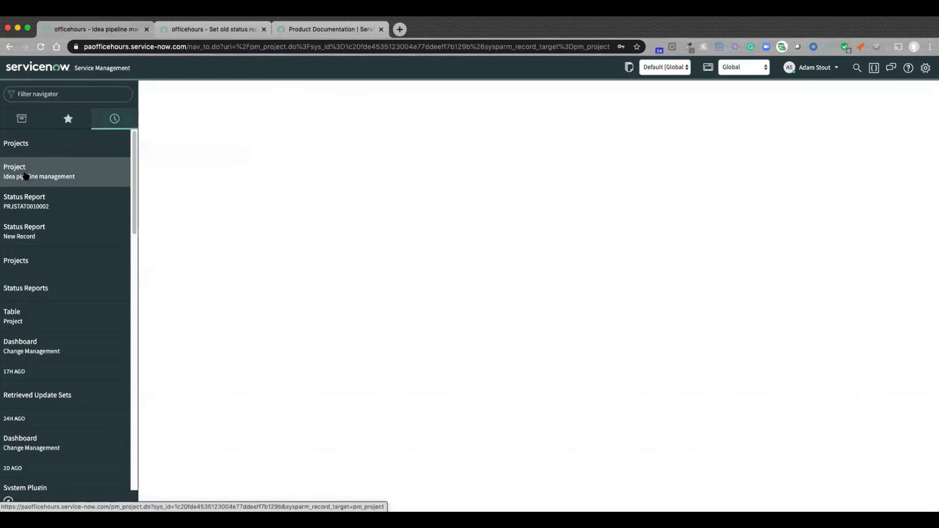
{"action": "left_click", "coordinate": [7, 142]}
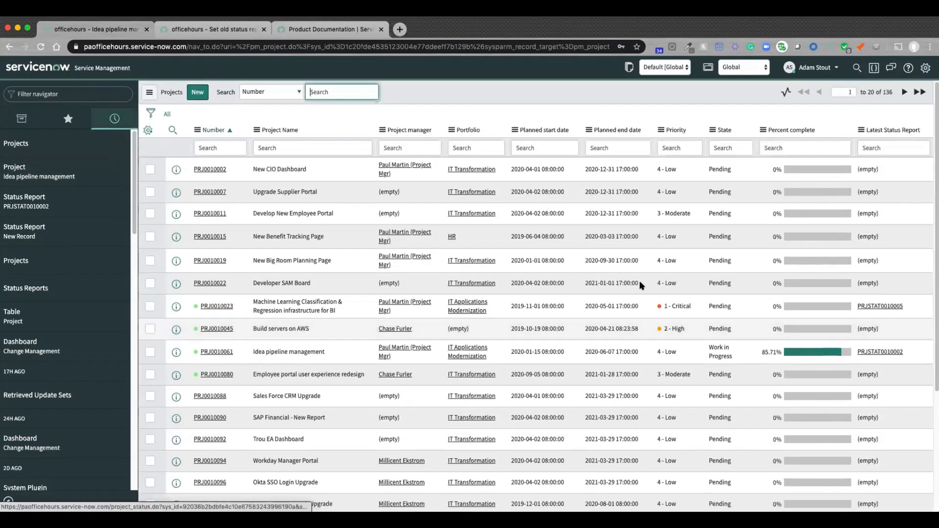
{"action": "right_click", "coordinate": [886, 214]}
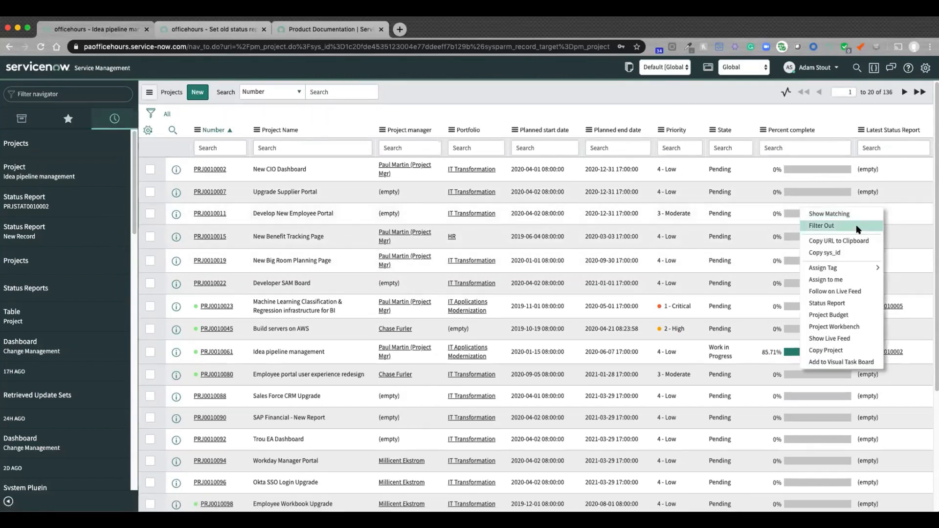
{"action": "left_click", "coordinate": [856, 226]}
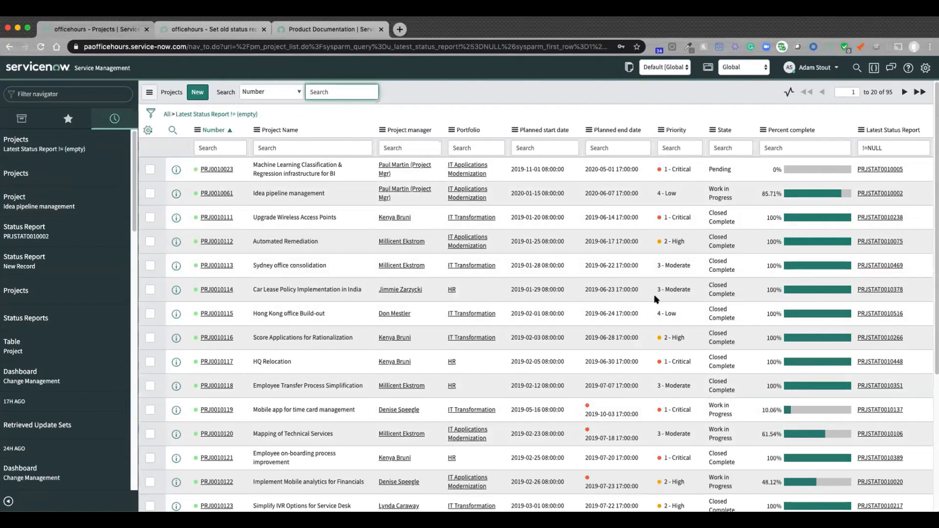
- Open the list layout configuration for Projects and expand Latest Status Report to its related Status Report fields
{"action": "right_click", "coordinate": [147, 132]}
{"action": "left_click", "coordinate": [367, 118]}
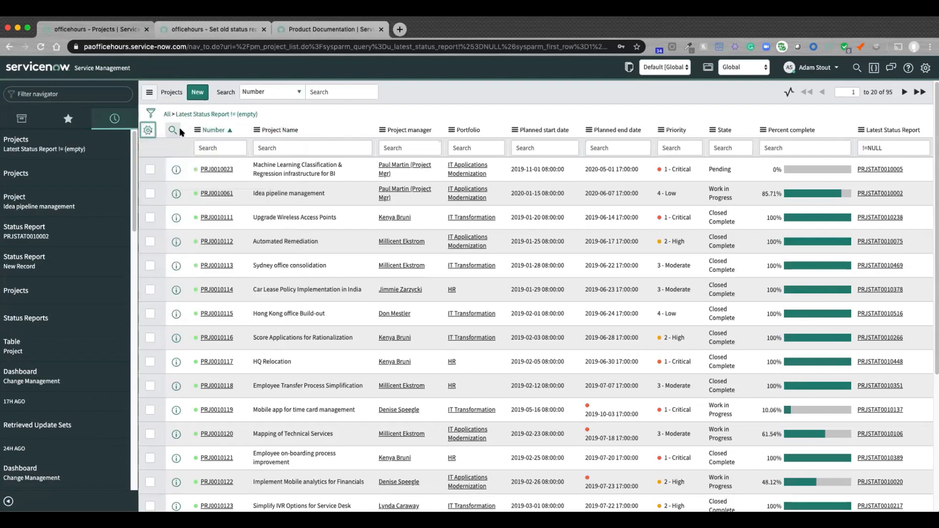
{"action": "left_click", "coordinate": [198, 129]}
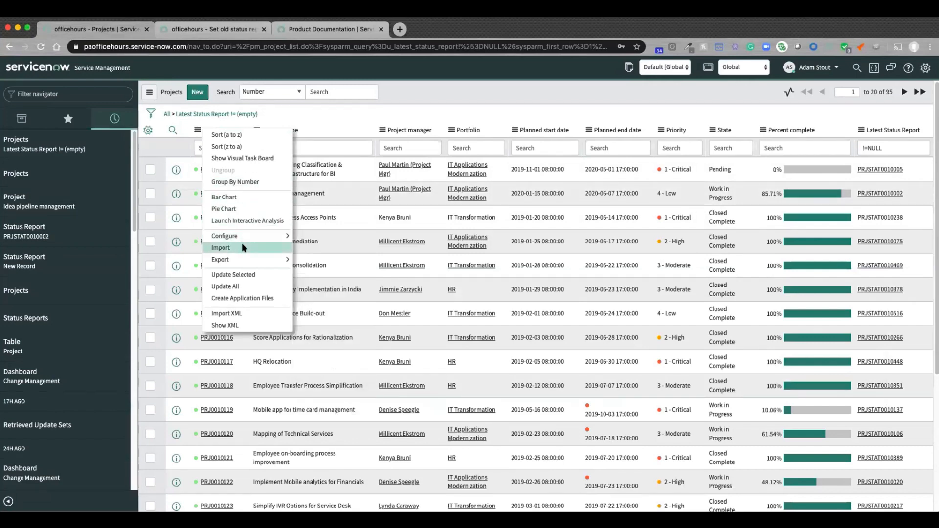
{"action": "mouse_move", "coordinate": [247, 231]}
{"action": "left_click", "coordinate": [323, 240]}
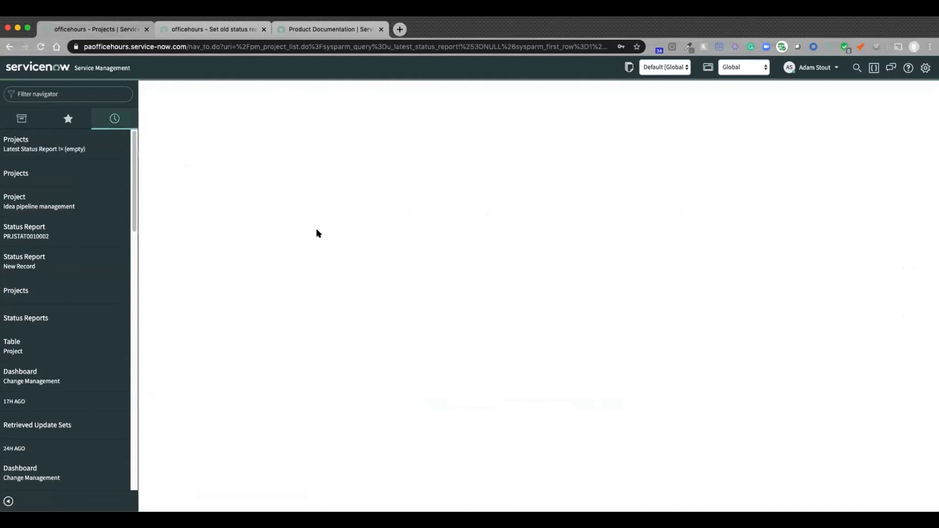
{"action": "left_click", "coordinate": [384, 260]}
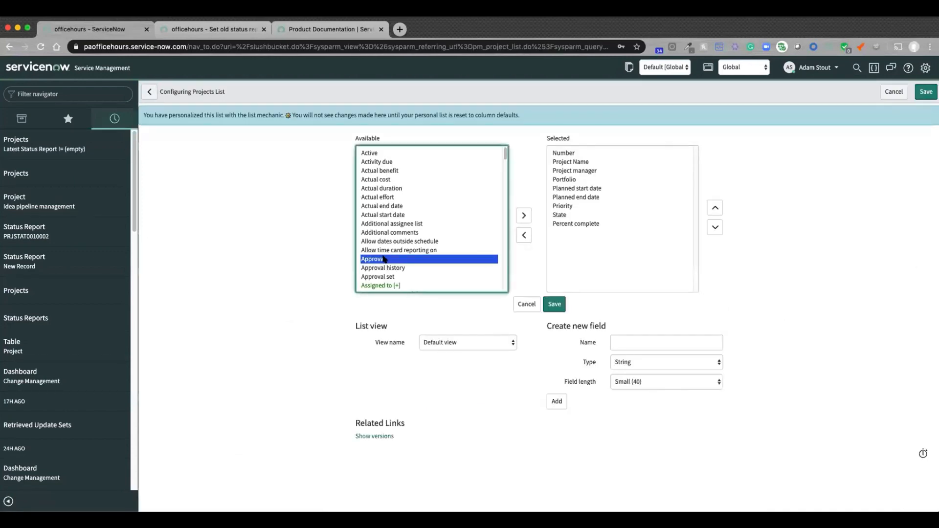
{"action": "key", "text": "l"}
{"action": "left_click", "coordinate": [523, 198]}
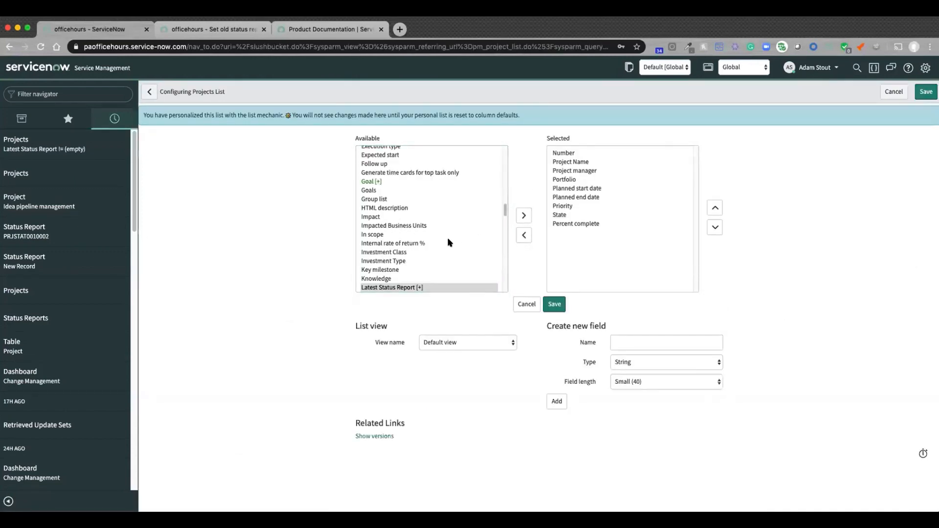
{"action": "scroll", "coordinate": [417, 215], "scroll_direction": "up", "scroll_amount": 10}
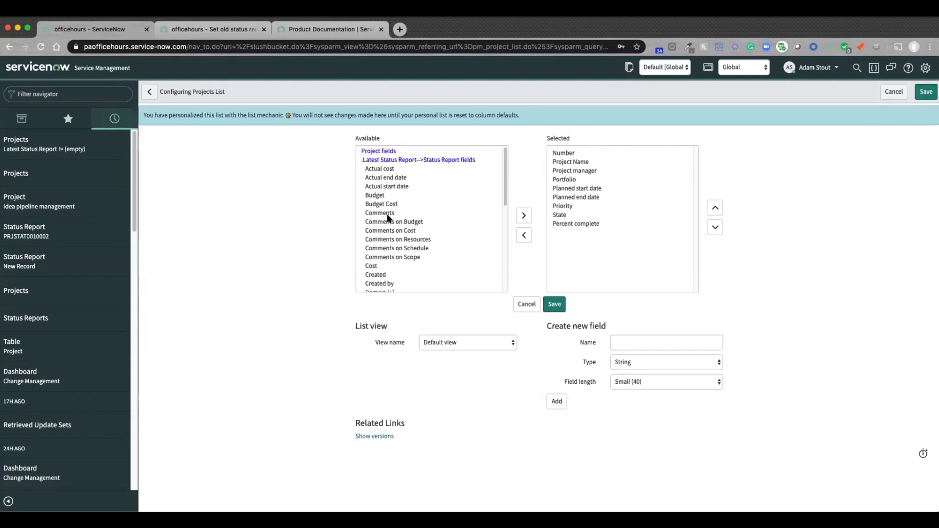
- Add the status report's Last Week's Achievements and Overall health columns, placing Overall health directly after Percent complete
{"action": "scroll", "coordinate": [386, 221], "scroll_direction": "down", "scroll_amount": 3}
{"action": "scroll", "coordinate": [394, 253], "scroll_direction": "down", "scroll_amount": 4}
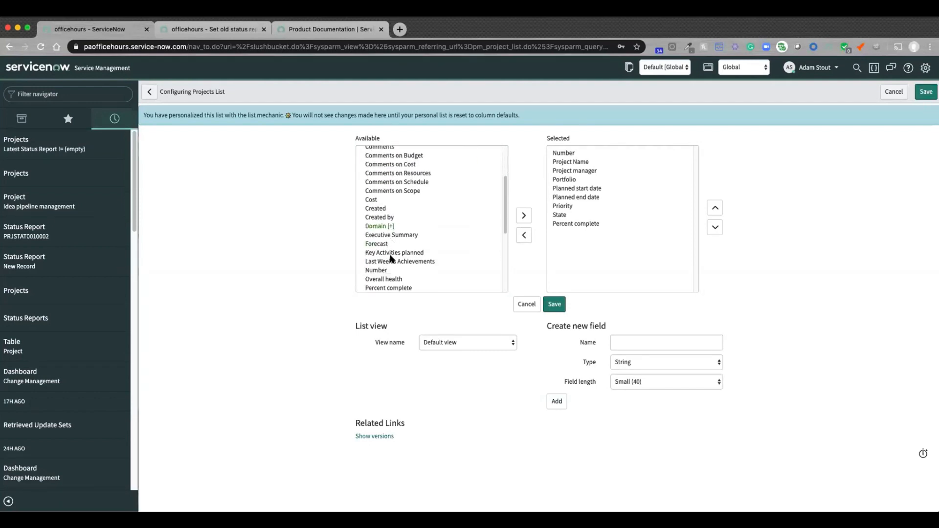
{"action": "double_click", "coordinate": [397, 199]}
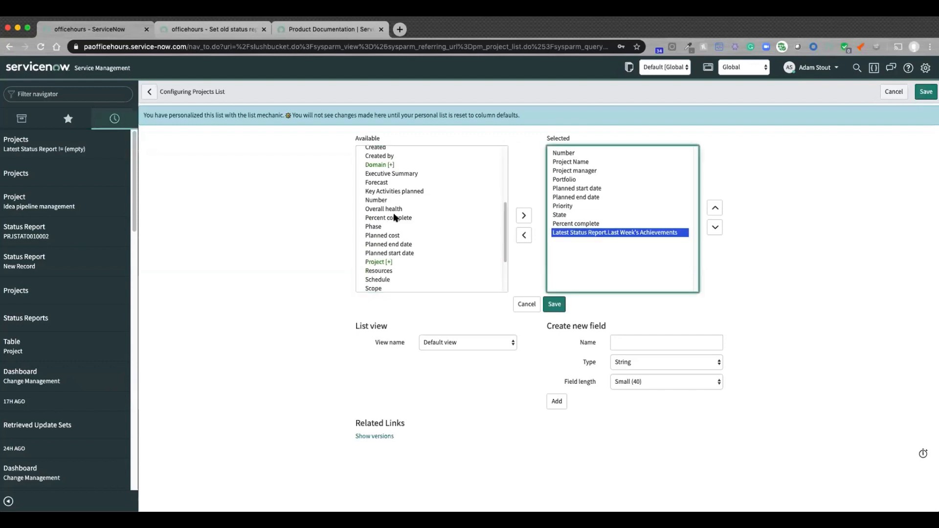
{"action": "scroll", "coordinate": [396, 218], "scroll_direction": "up", "scroll_amount": 2}
{"action": "left_click", "coordinate": [387, 231]}
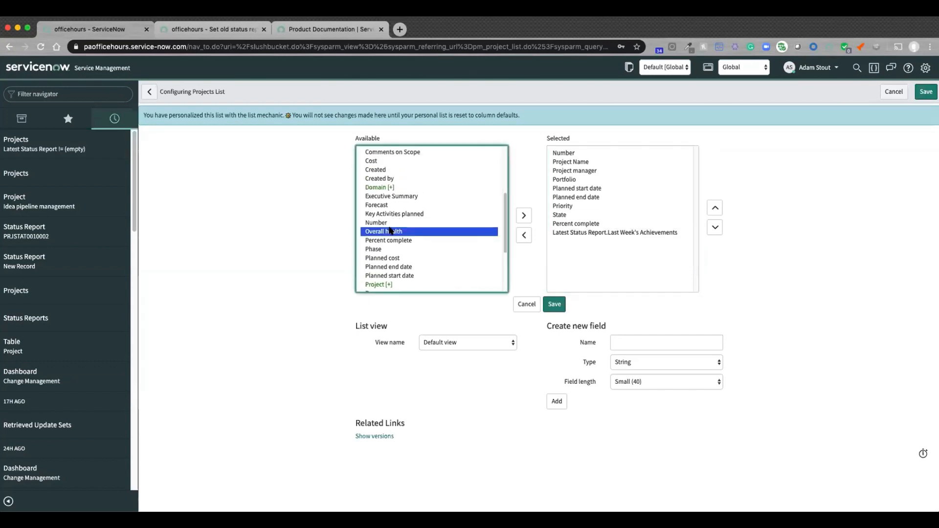
{"action": "left_click", "coordinate": [524, 215]}
{"action": "left_click", "coordinate": [715, 209]}
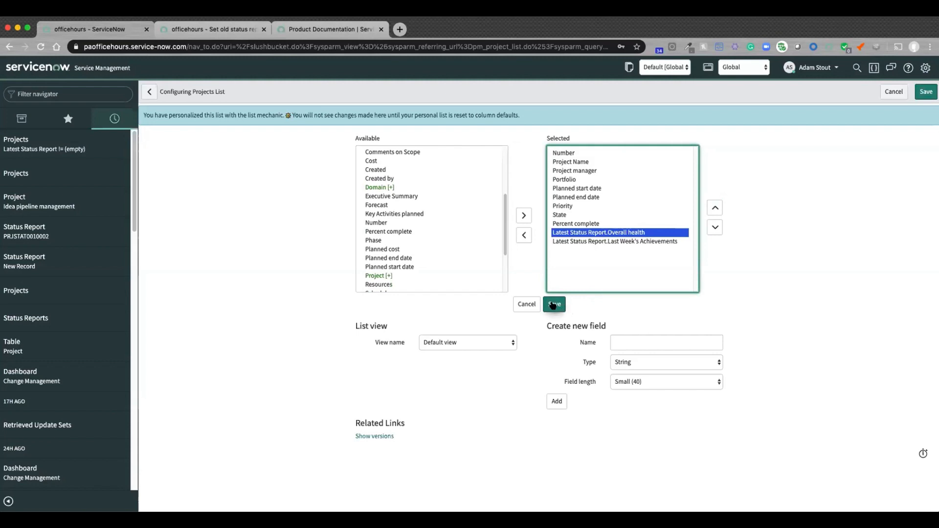
- Add the status report's Status Date column to the Projects list layout and save the layout
{"action": "scroll", "coordinate": [400, 238], "scroll_direction": "up", "scroll_amount": 1}
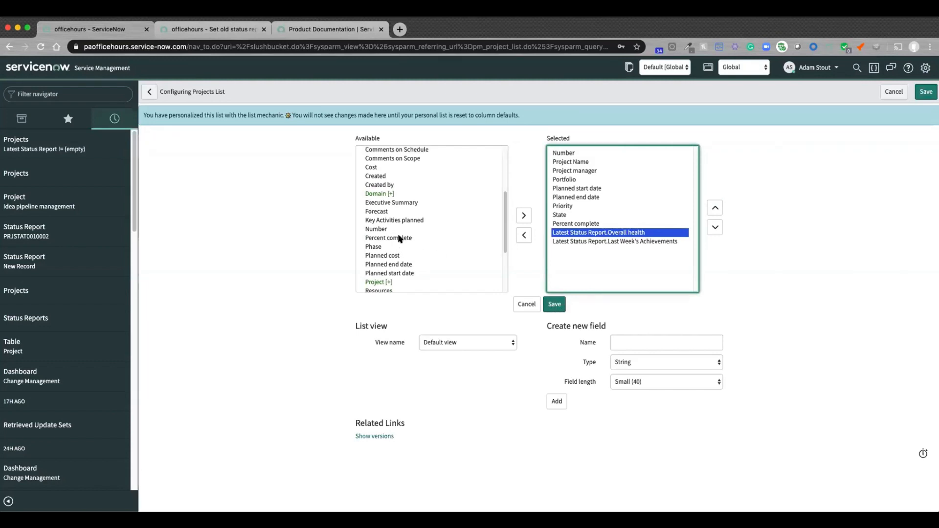
{"action": "left_click", "coordinate": [387, 228]}
{"action": "key", "text": "s"}
{"action": "scroll", "coordinate": [403, 254], "scroll_direction": "down", "scroll_amount": 2}
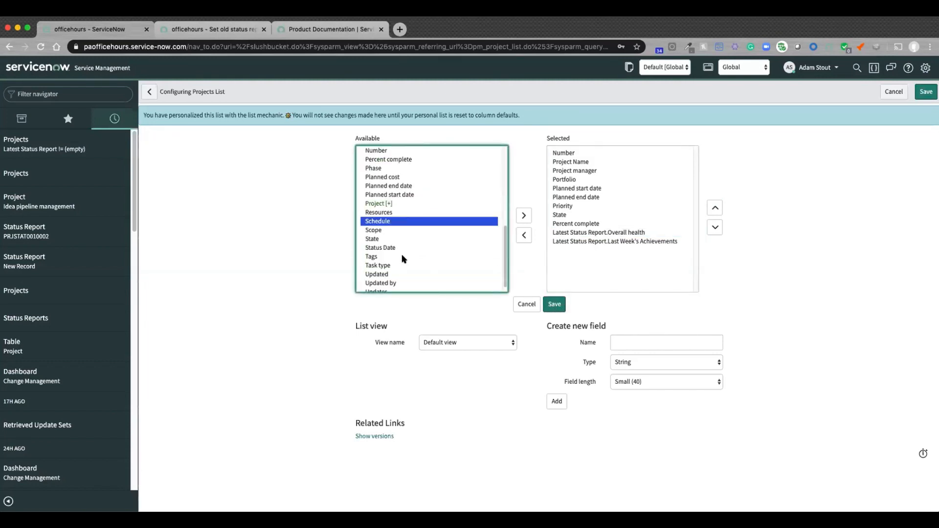
{"action": "double_click", "coordinate": [388, 248]}
{"action": "left_click", "coordinate": [555, 304]}
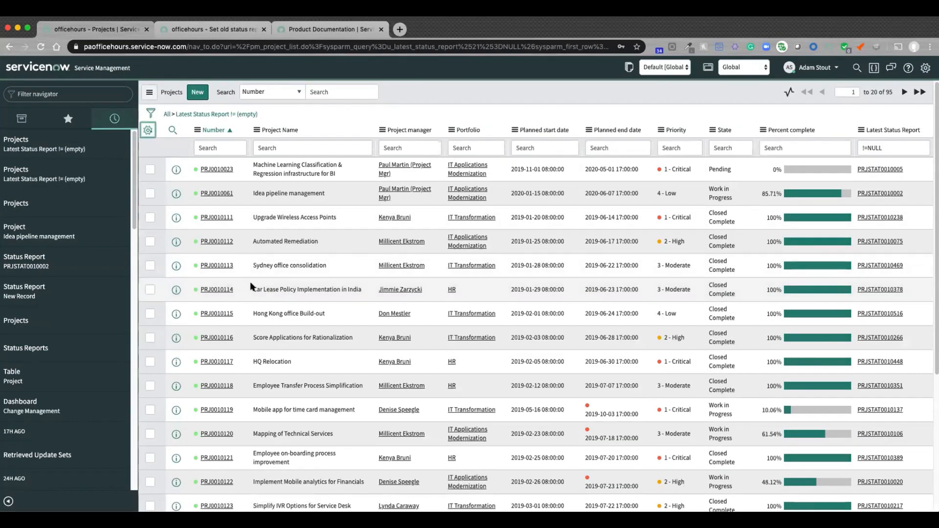
- Open the personal column settings of the Projects list and confirm them
{"action": "left_click", "coordinate": [147, 129]}
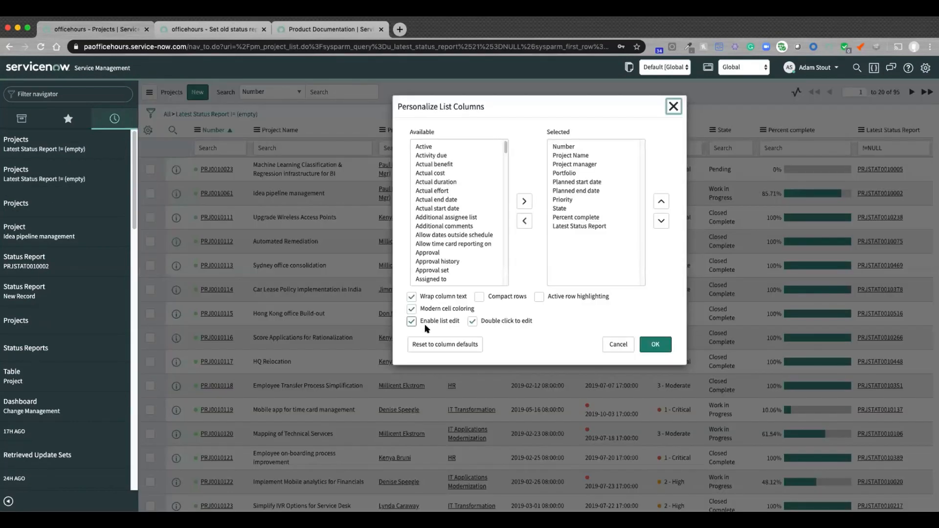
{"action": "left_click", "coordinate": [655, 342]}
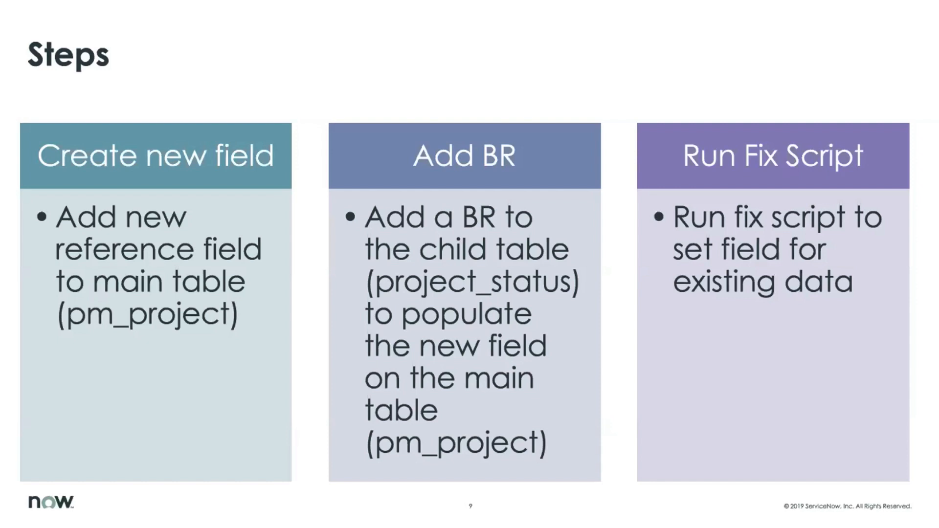
{"action": "key", "text": "Right"}
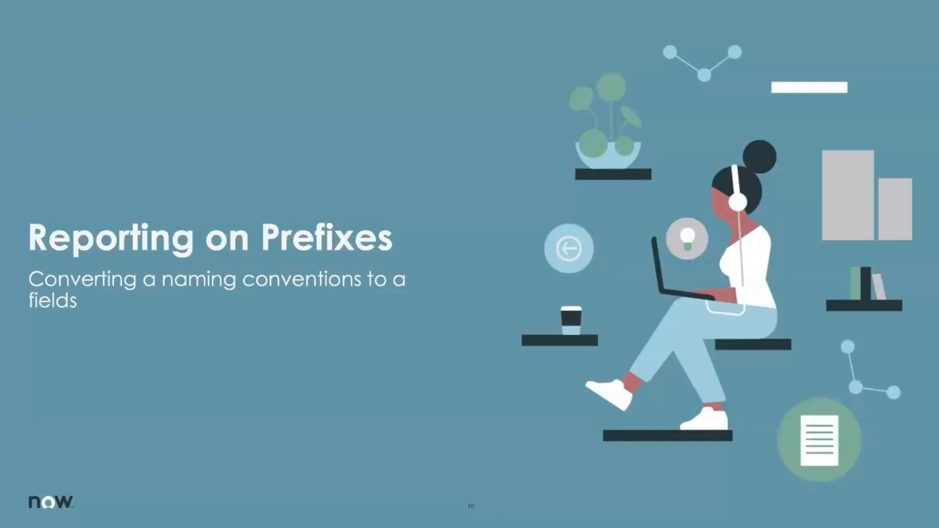